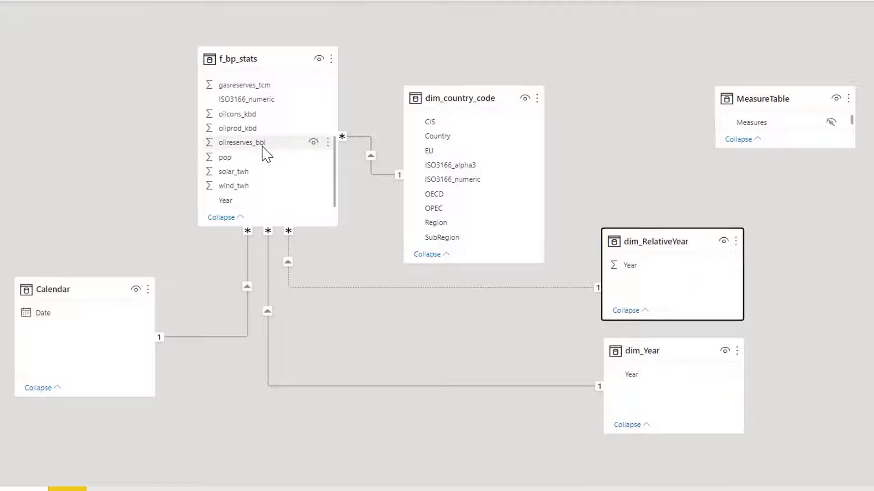
# Examine the Date Dep Study column in f_bp_stats, its relationship with the Calendar table, and the Calendar table's data
pyautogui.scroll(3, 265, 154)
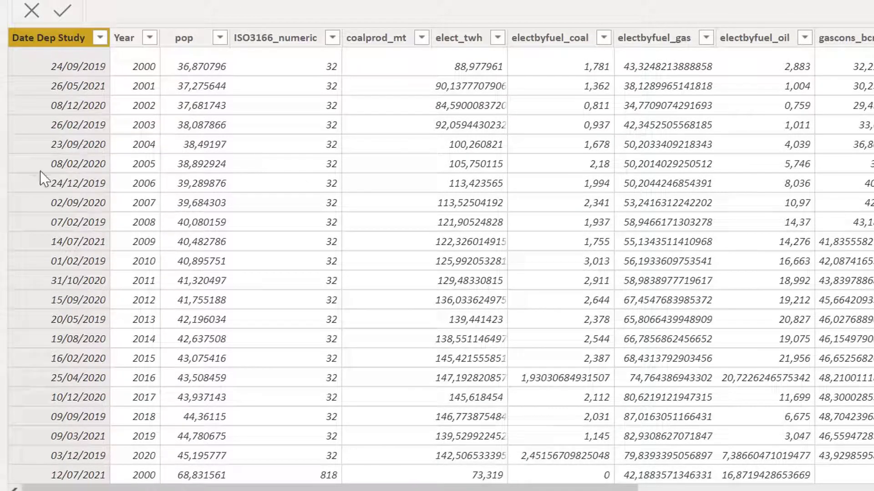
pyautogui.scroll(-10, 220, 188)
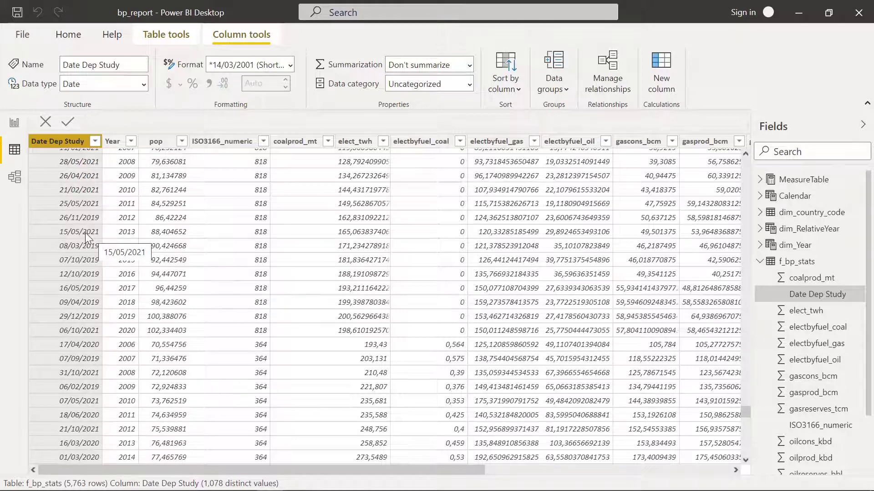
pyautogui.click(14, 177)
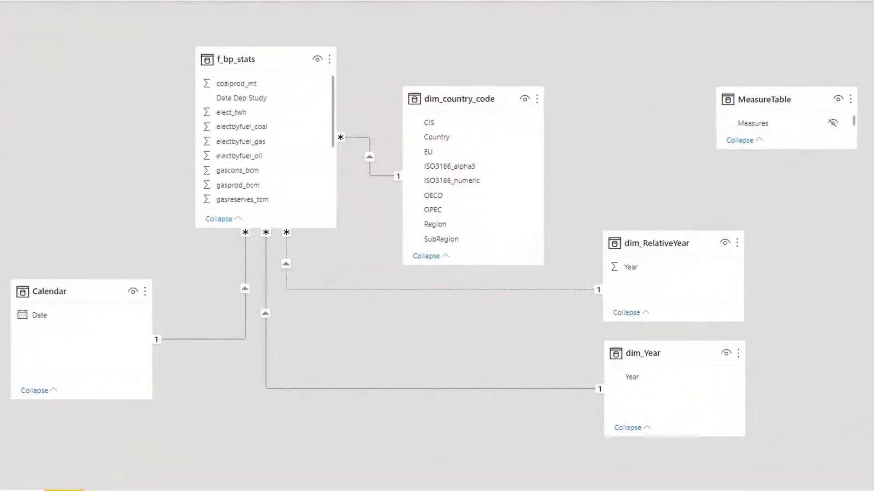
pyautogui.click(47, 350)
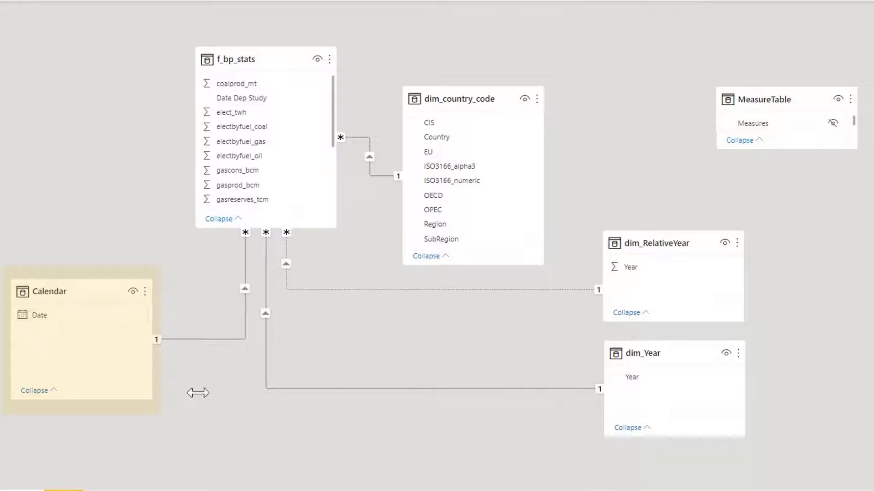
pyautogui.click(231, 214)
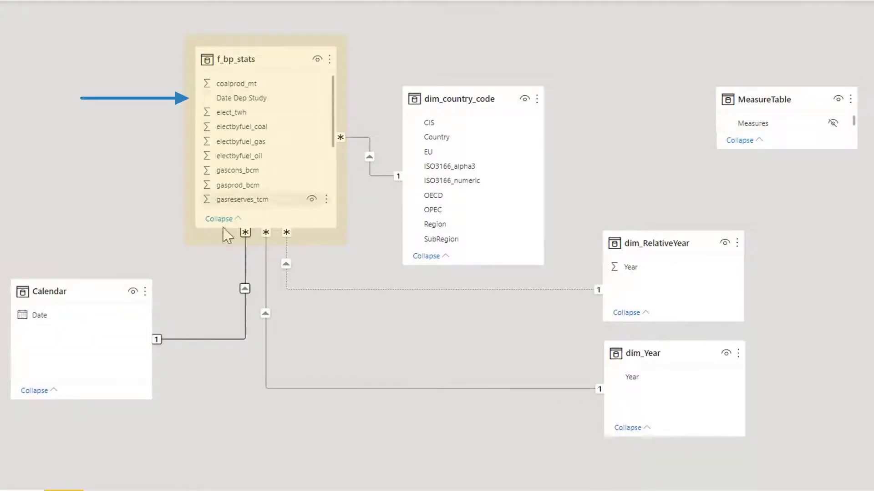
pyautogui.click(164, 328)
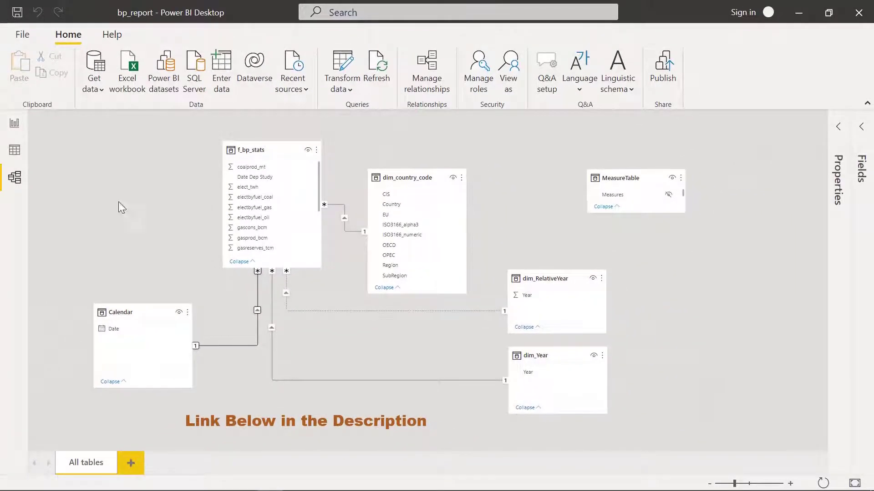
pyautogui.click(17, 148)
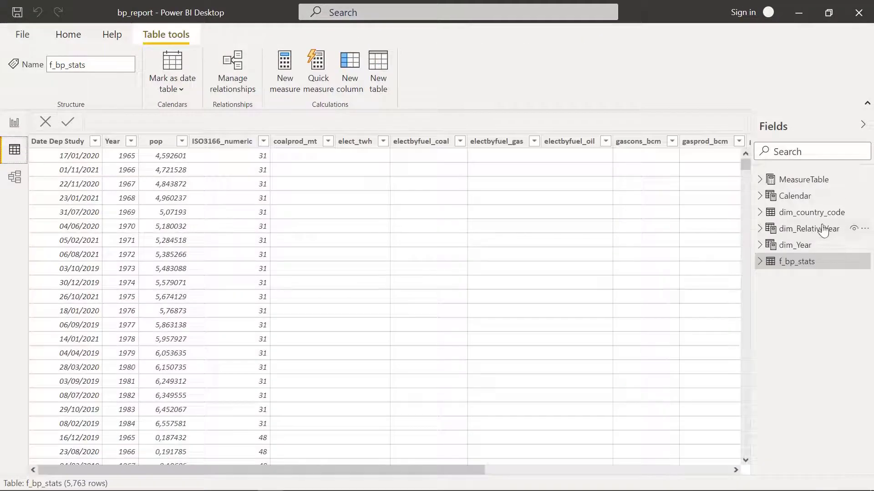
pyautogui.click(817, 196)
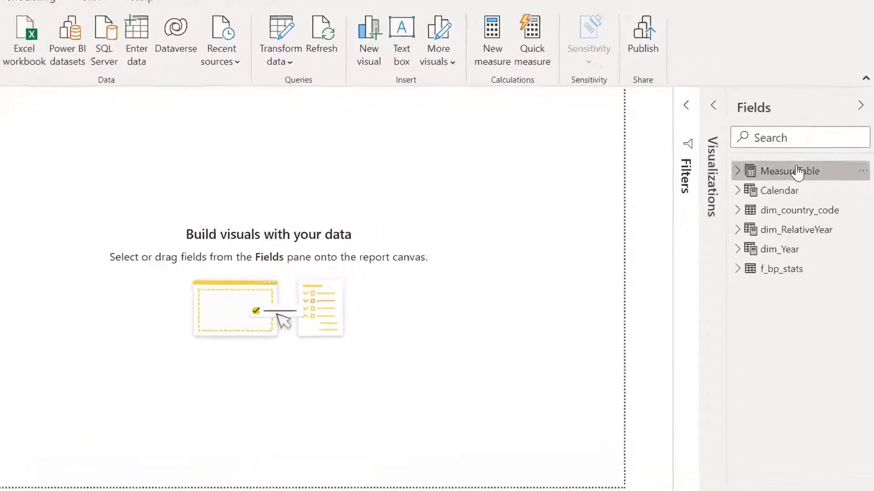
# Create the measure Nb_Cases = COUNT(f_bp_stats[Year]) in MeasureTable
pyautogui.rightClick(810, 182)
pyautogui.press('Escape')
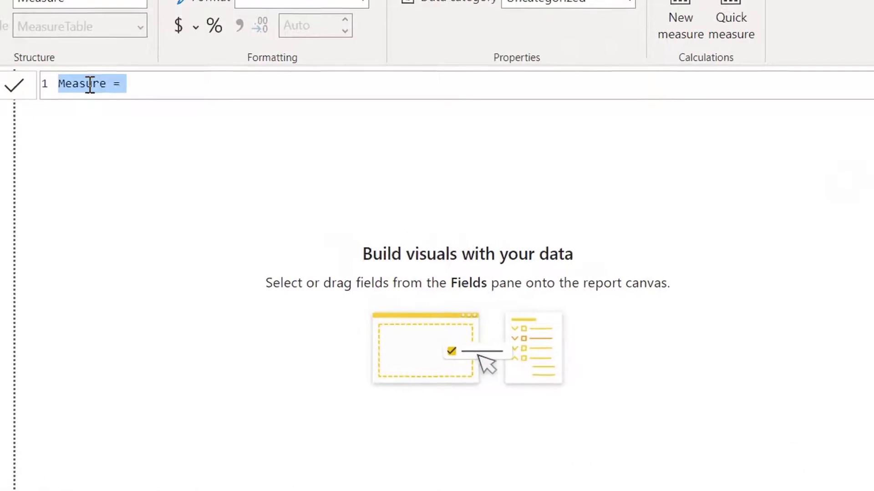
pyautogui.doubleClick(90, 84)
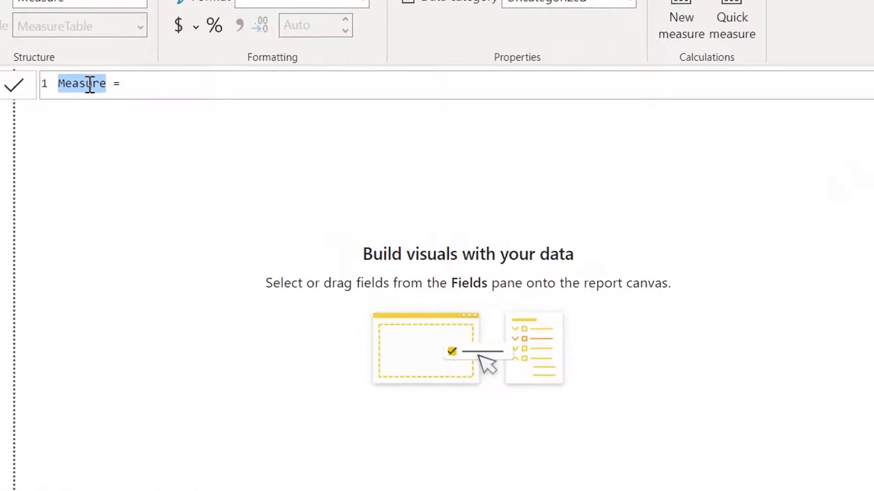
pyautogui.write('Nb_C')
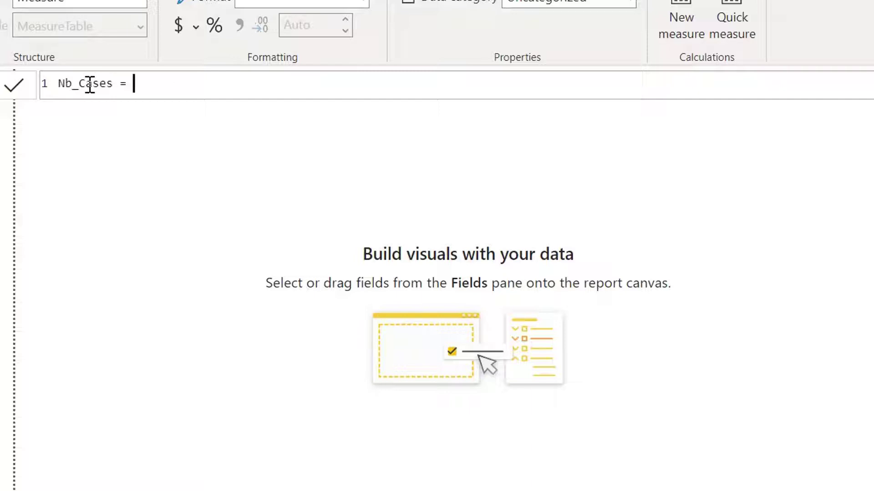
pyautogui.write('ases = coun')
pyautogui.press('Tab')
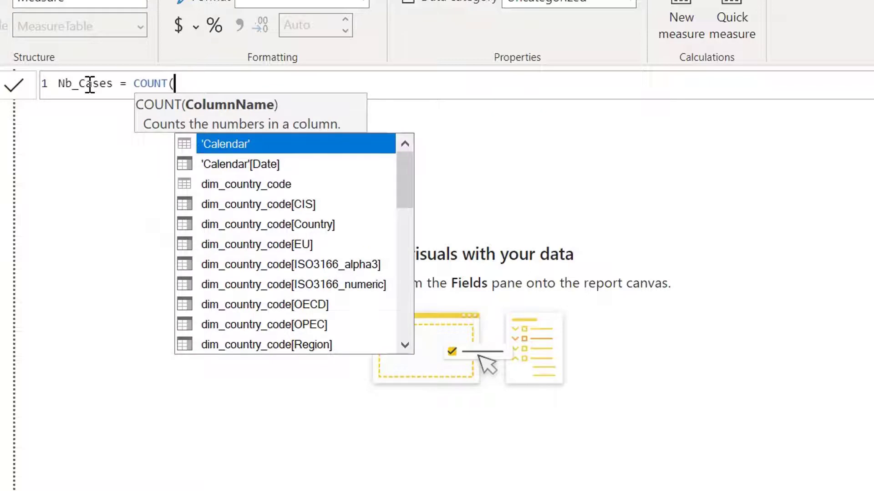
pyautogui.write('f_')
pyautogui.press('Tab')
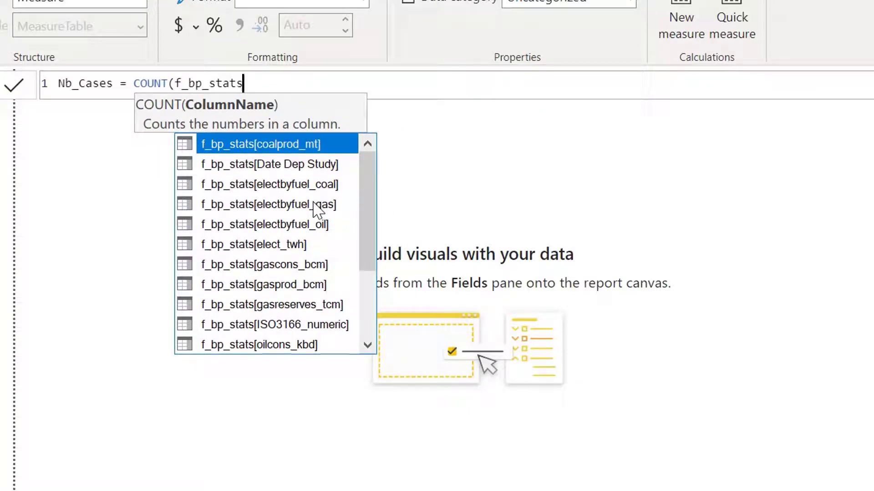
pyautogui.scroll(-2, 319, 191)
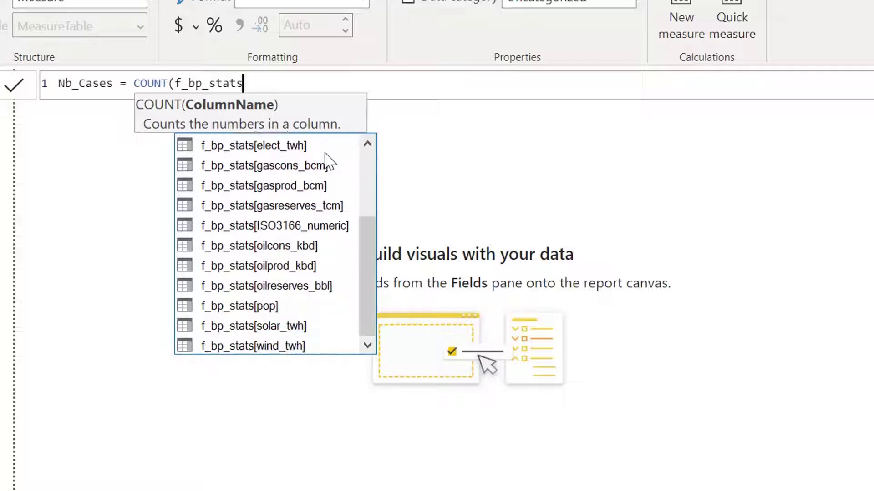
pyautogui.click(311, 344)
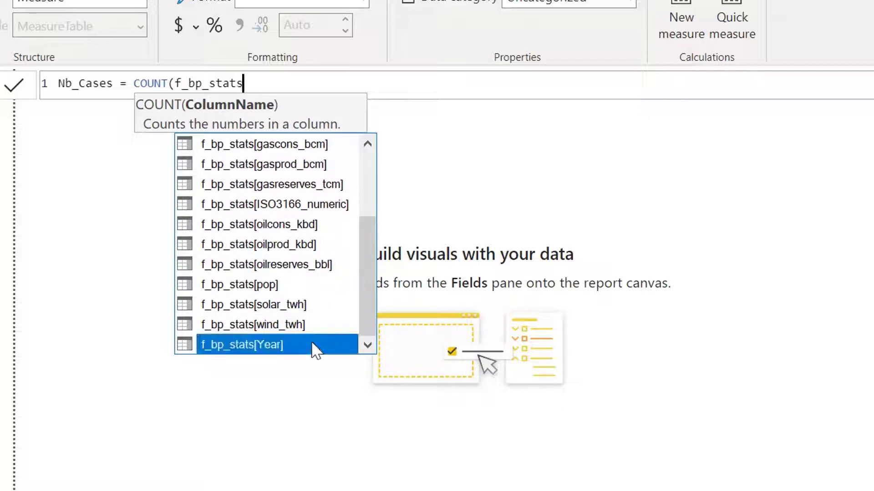
pyautogui.doubleClick(317, 346)
pyautogui.write(')')
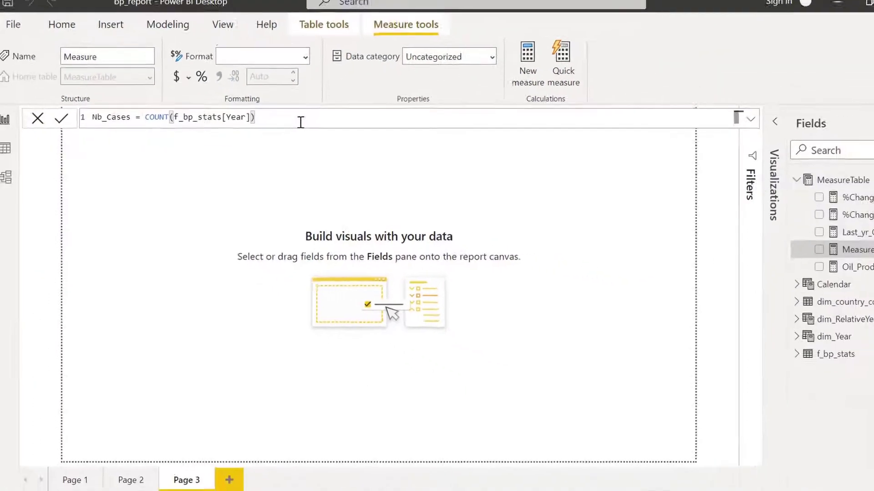
pyautogui.press('Return')
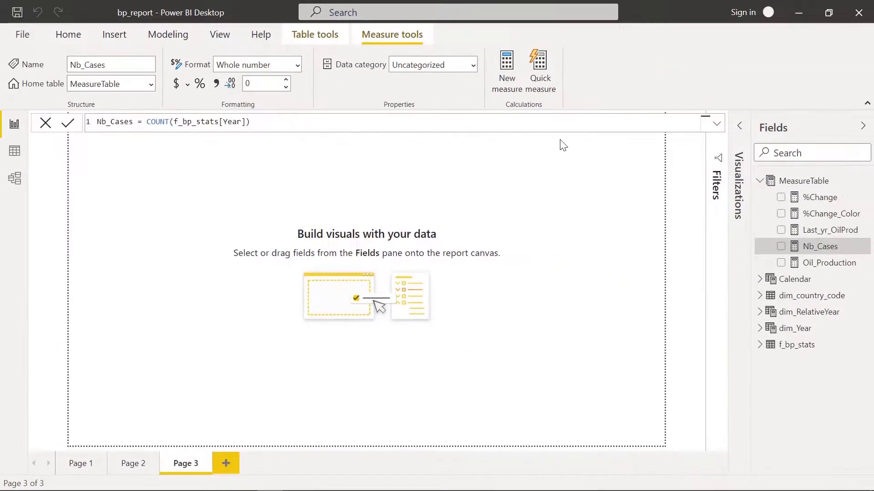
# Place a table visual listing Department from f_bp_stats on Page 3 and shrink it slightly
pyautogui.click(759, 181)
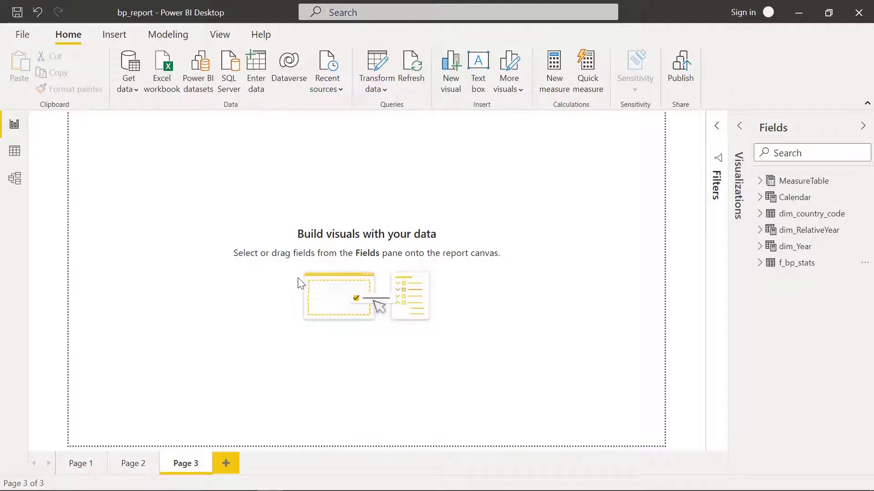
pyautogui.click(759, 263)
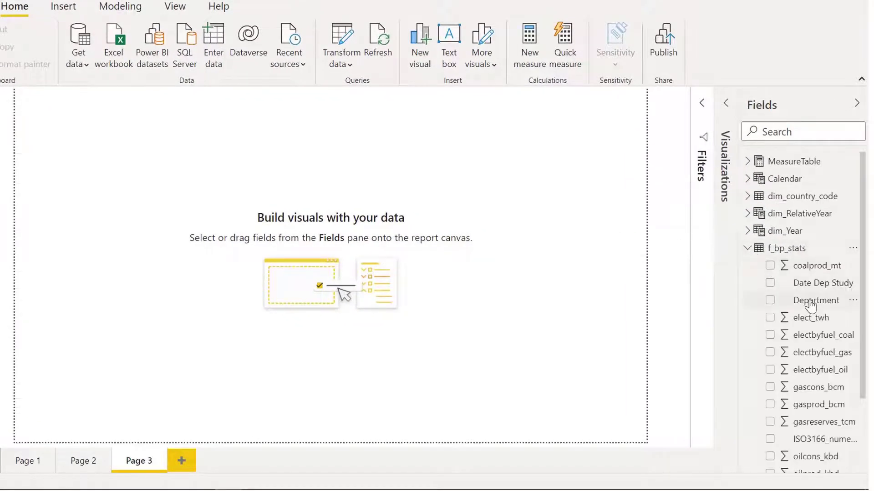
pyautogui.moveTo(807, 302); pyautogui.dragTo(149, 252)
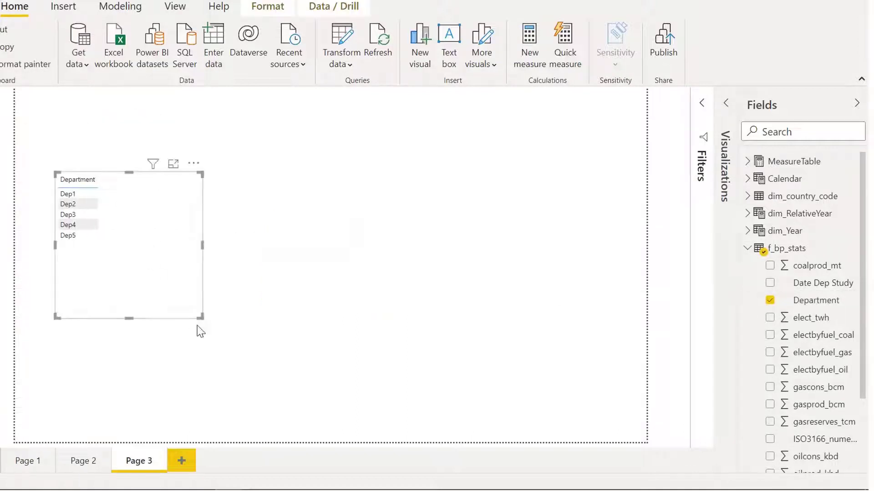
pyautogui.moveTo(200, 316); pyautogui.dragTo(191, 300)
# Add the Nb_Cases measure to the Department table and shrink the visual closer to its contents
pyautogui.click(755, 249)
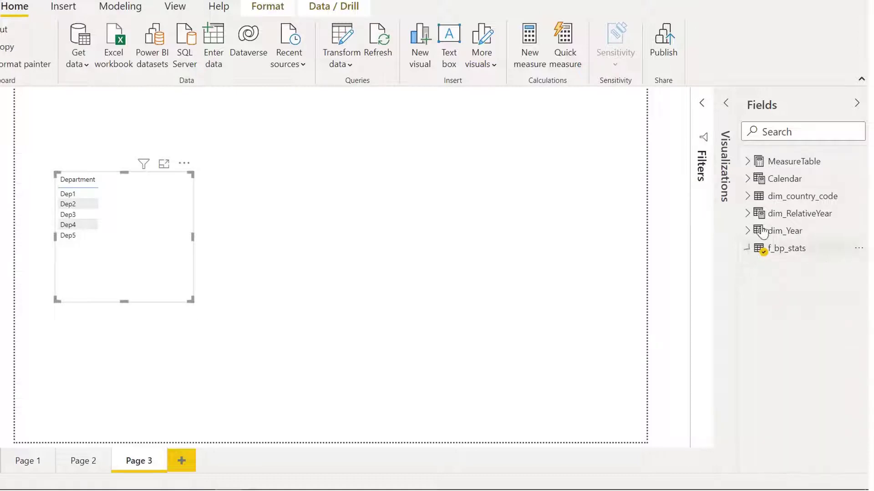
pyautogui.click(747, 163)
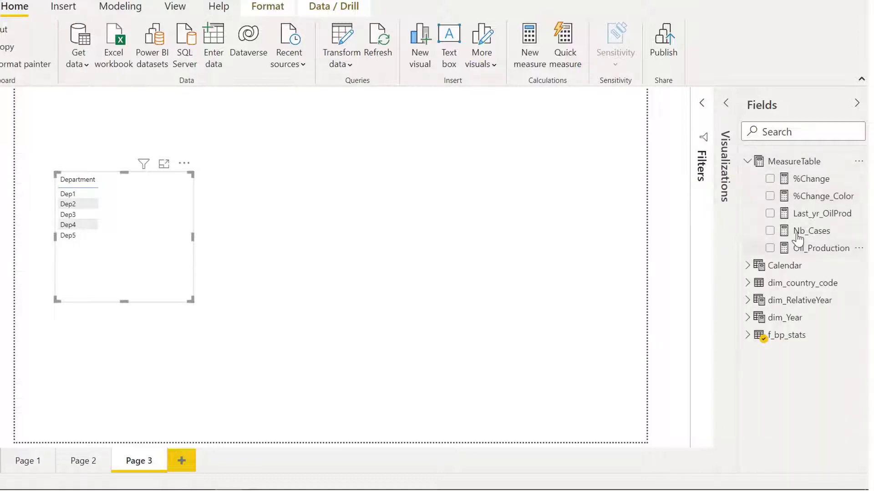
pyautogui.moveTo(797, 232); pyautogui.dragTo(133, 213)
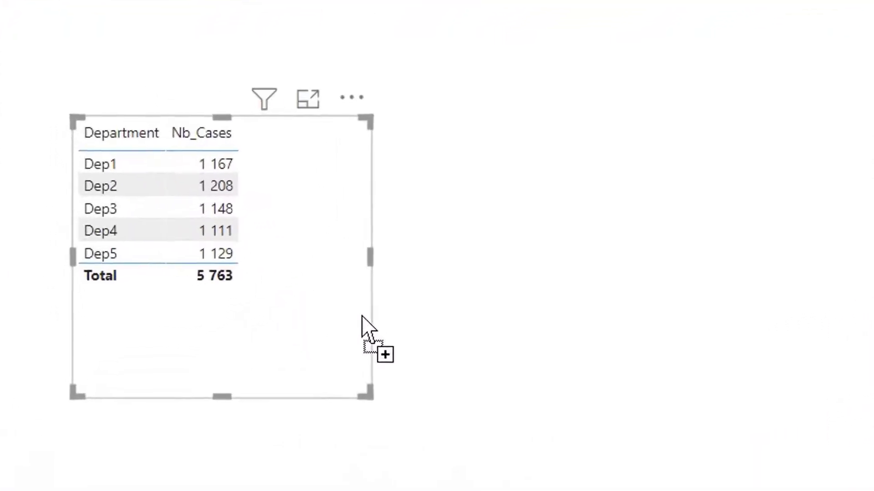
pyautogui.moveTo(402, 409); pyautogui.dragTo(328, 339)
pyautogui.click(437, 327)
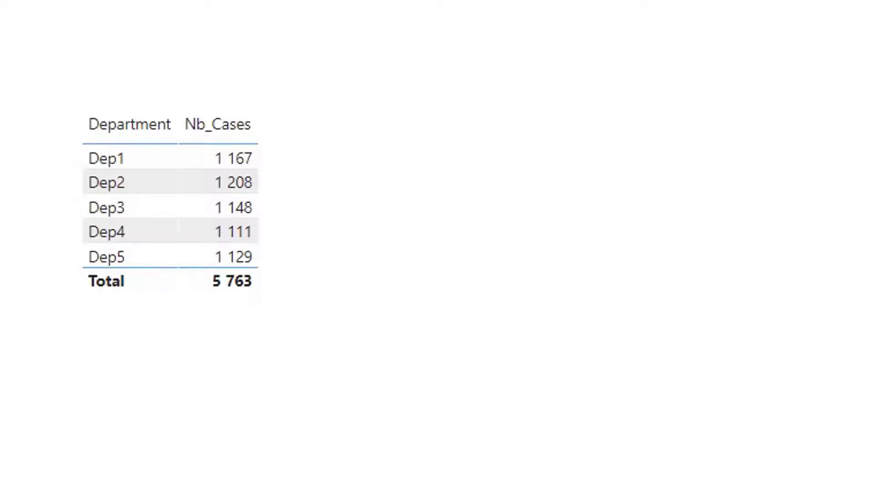
# Add the Calendar table's Date field as a new visual on the empty canvas area and convert it to a slicer
pyautogui.click(754, 194)
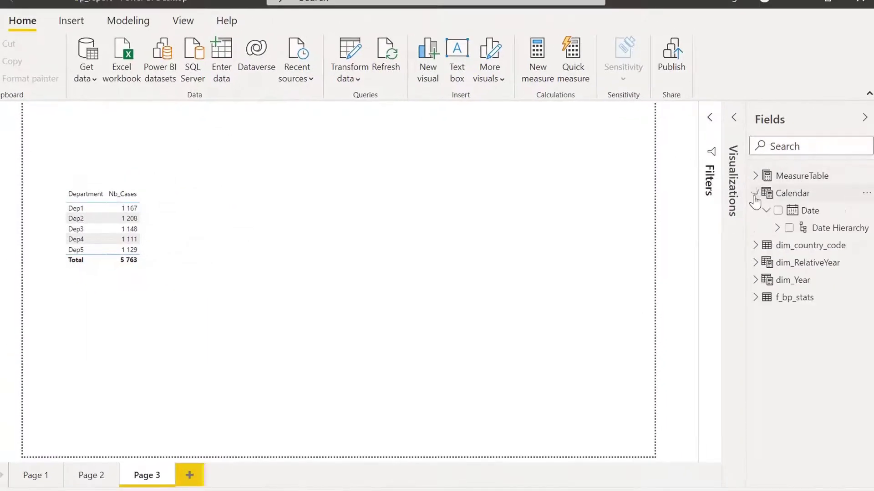
pyautogui.moveTo(805, 210); pyautogui.dragTo(312, 137)
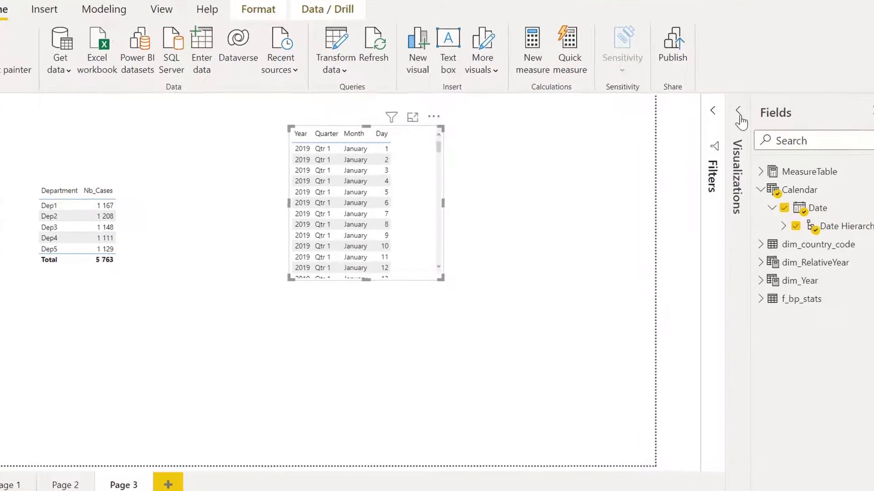
pyautogui.click(740, 119)
pyautogui.click(614, 192)
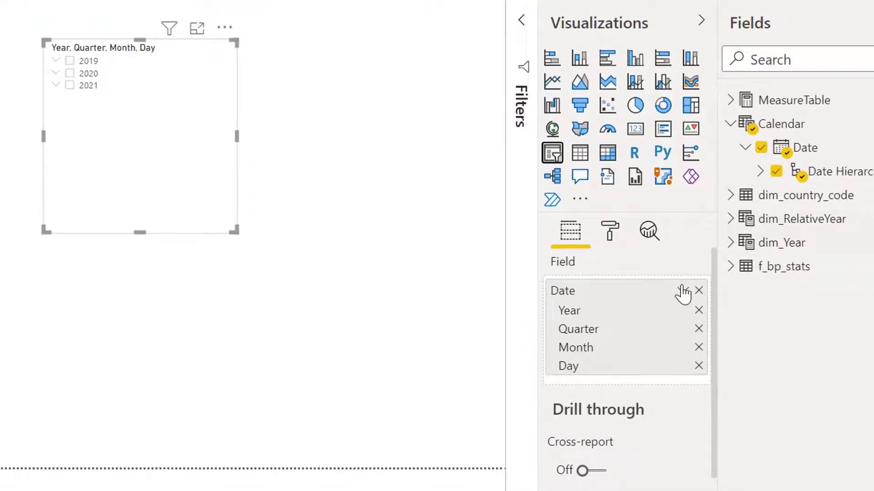
# Make the slicer use the plain Date field instead of Date Hierarchy and set its style to Between
pyautogui.click(683, 290)
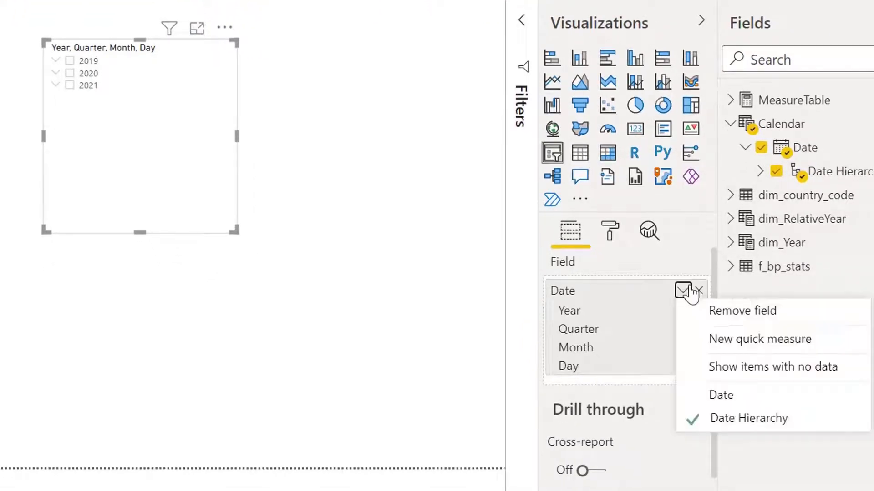
pyautogui.click(754, 402)
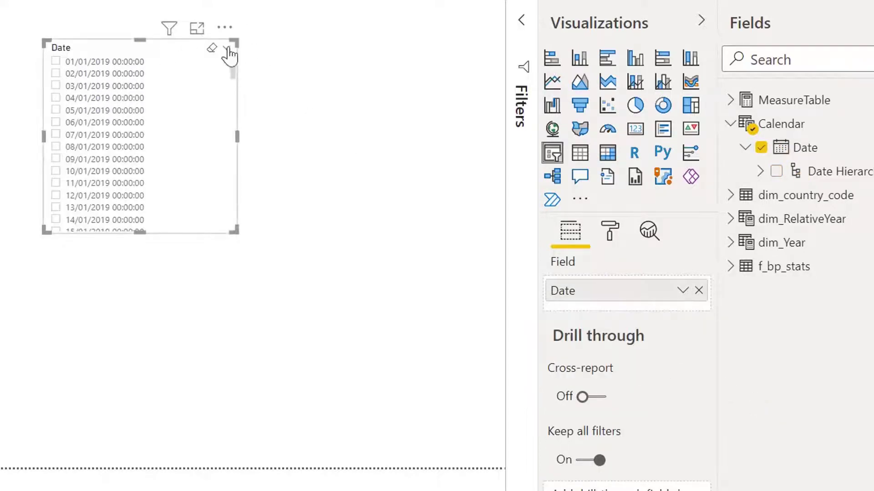
pyautogui.click(226, 53)
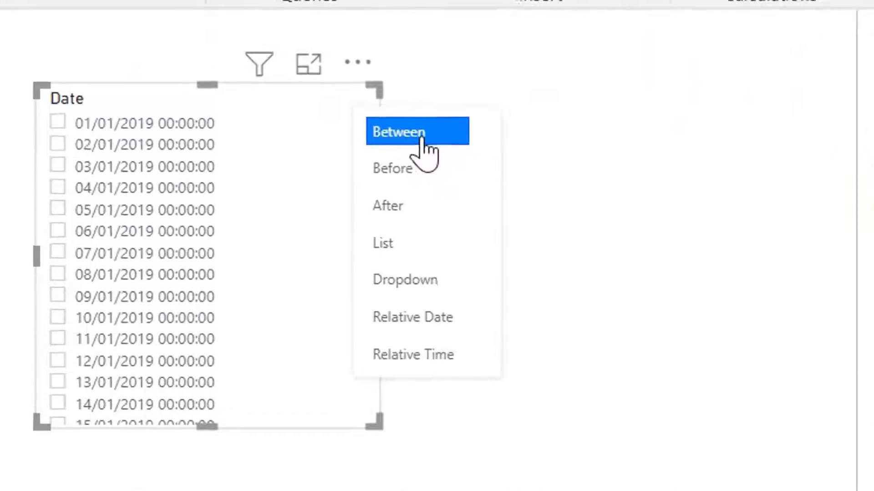
pyautogui.click(425, 146)
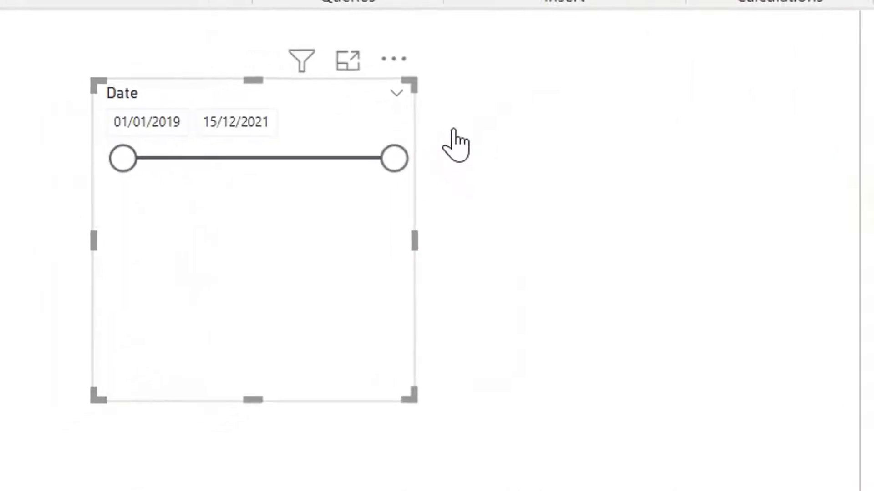
# Reduce the date slicer's height and position it above the Department table
pyautogui.moveTo(434, 53); pyautogui.dragTo(312, 35)
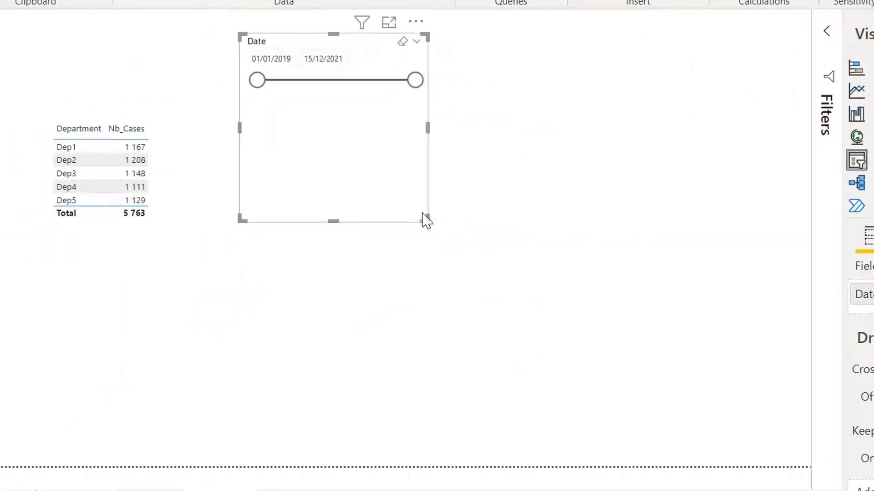
pyautogui.moveTo(425, 221); pyautogui.dragTo(437, 109)
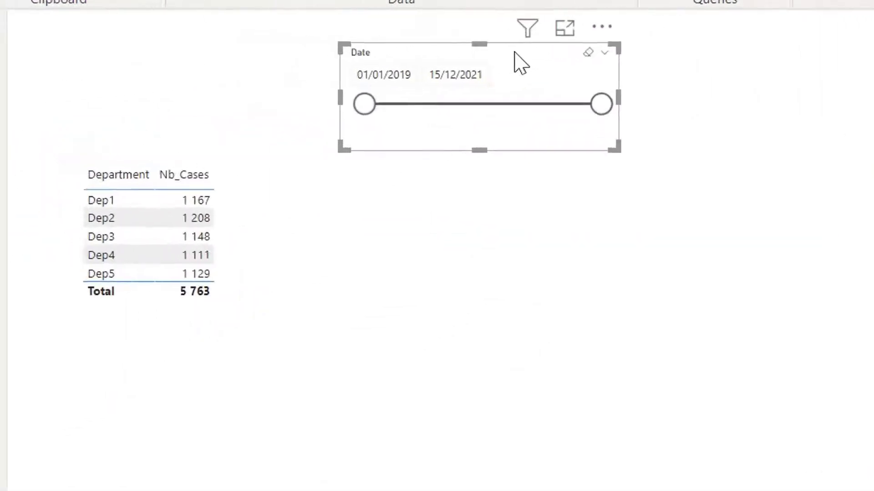
pyautogui.click(142, 70)
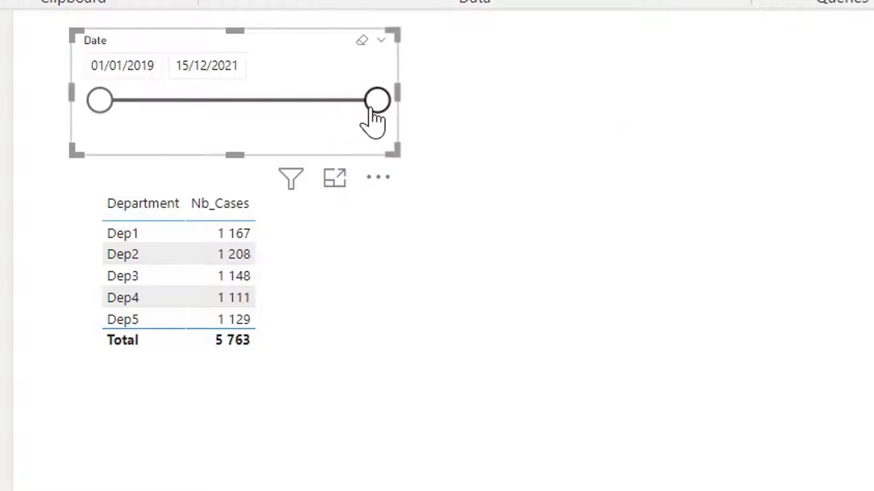
# Set the date slicer's end date to 31/12/2019 and move the Department table further down the page
pyautogui.moveTo(377, 105); pyautogui.dragTo(183, 106)
pyautogui.click(214, 71)
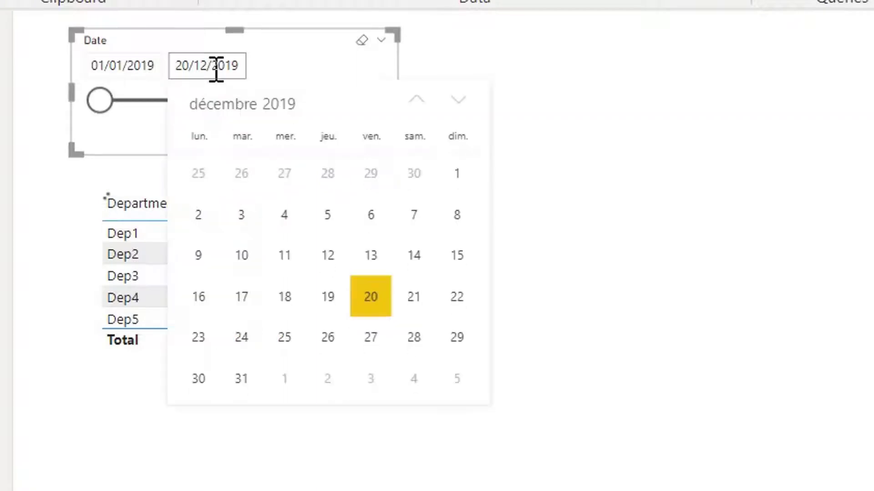
pyautogui.click(235, 387)
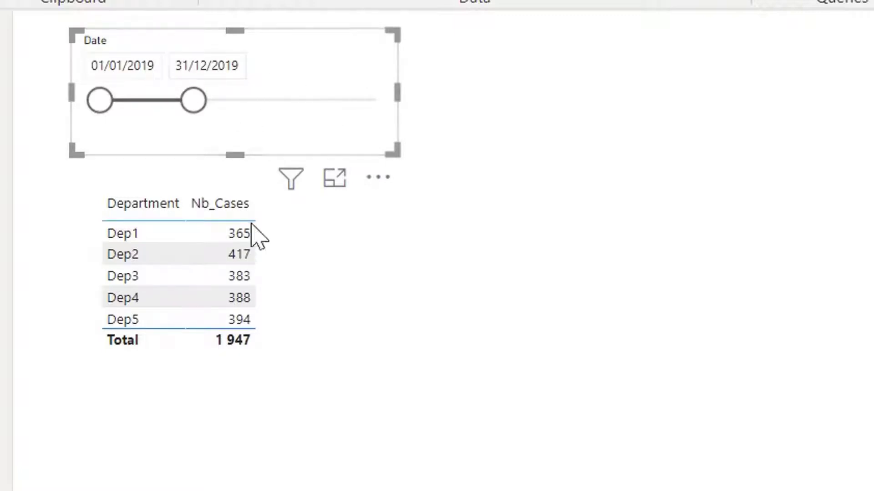
pyautogui.moveTo(285, 354); pyautogui.dragTo(291, 421)
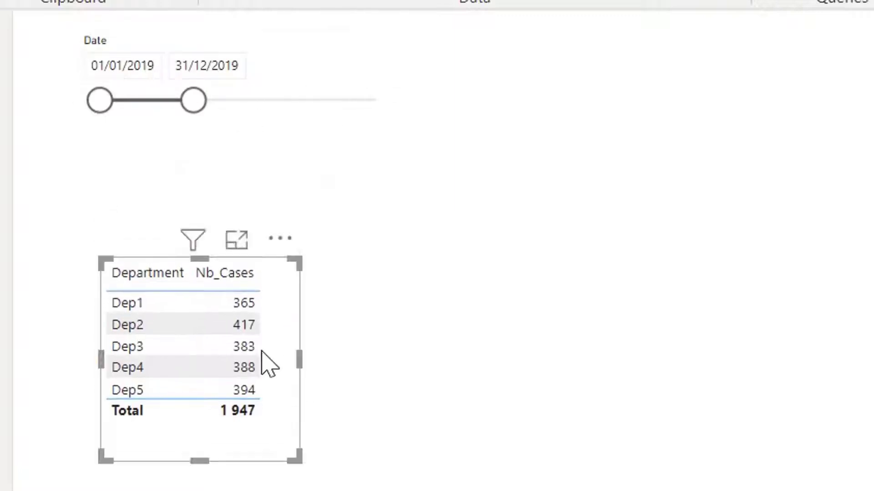
pyautogui.click(461, 371)
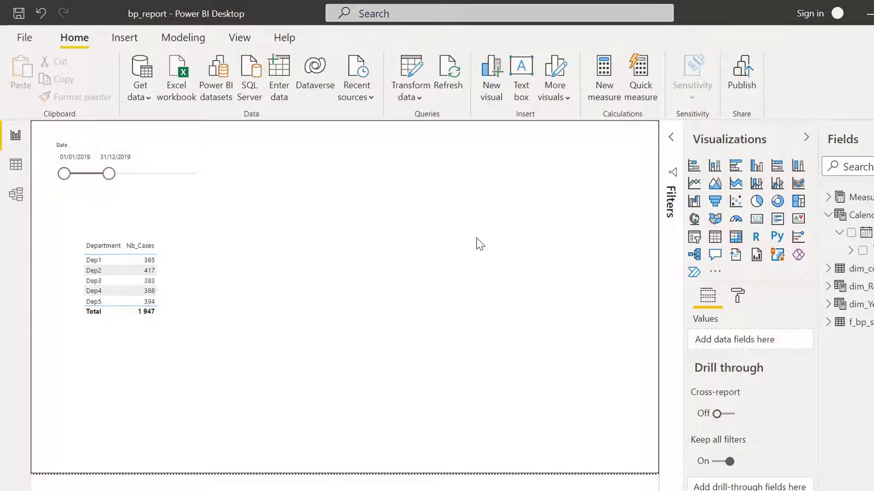
# Move the Calendar table higher in the model diagram, beside the f_bp_stats table
pyautogui.click(16, 164)
pyautogui.click(16, 194)
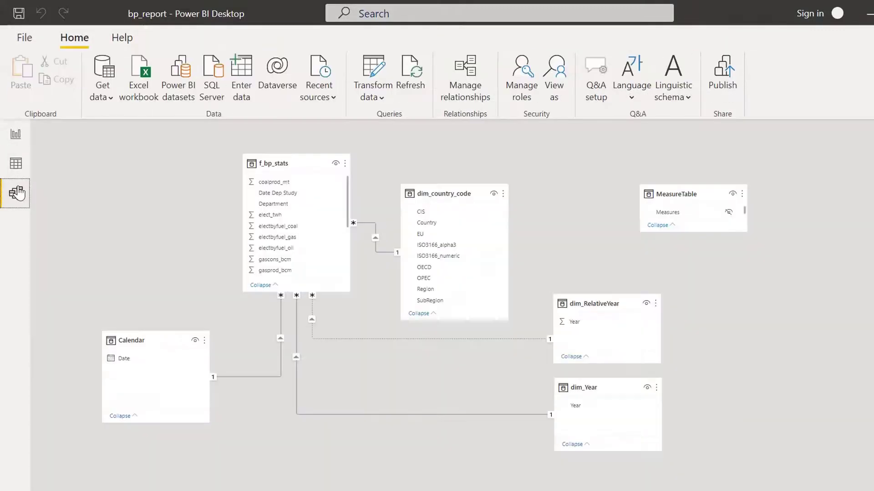
pyautogui.moveTo(145, 339); pyautogui.dragTo(130, 296)
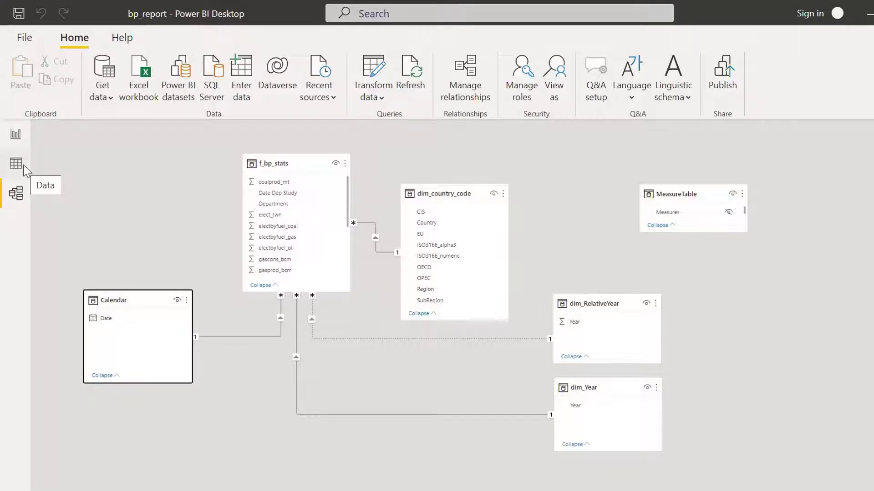
# Create a calculated table with the formula Calendar_Comparison = 'Calendar'
pyautogui.click(16, 164)
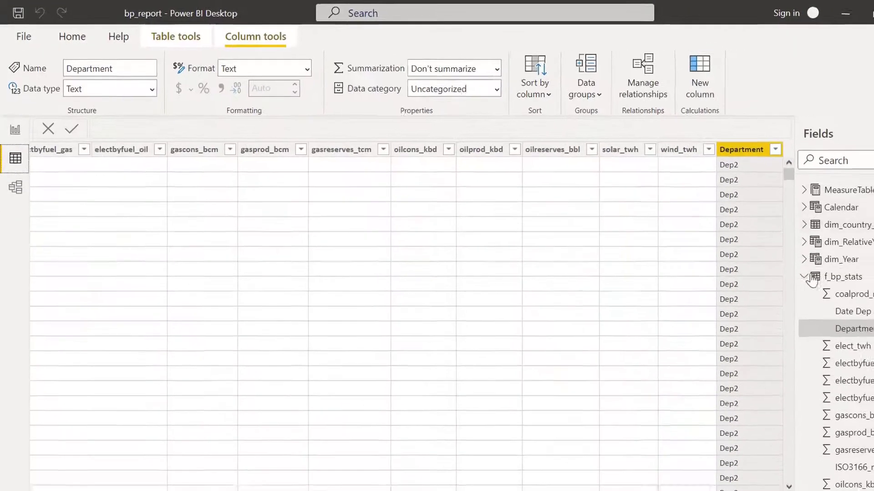
pyautogui.click(761, 263)
pyautogui.click(792, 245)
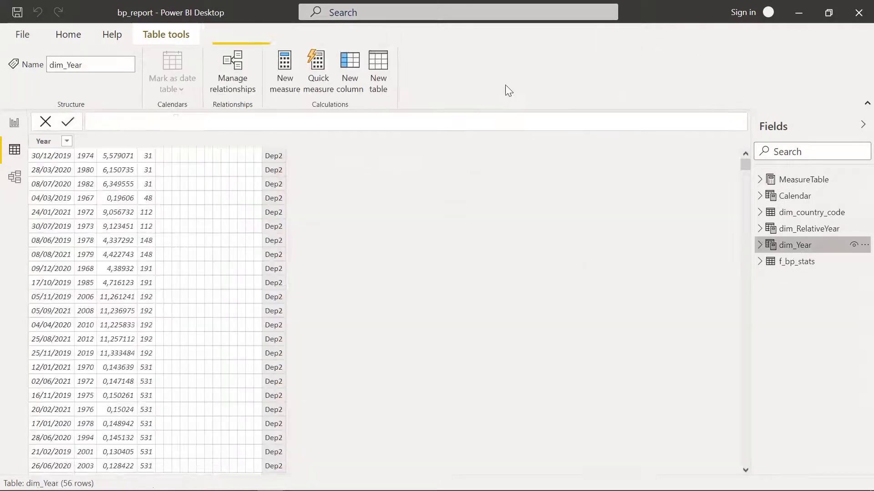
pyautogui.click(389, 74)
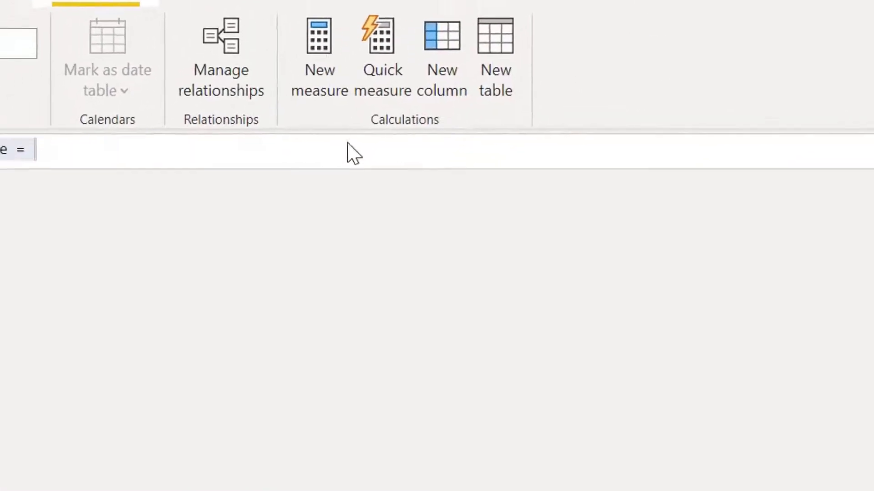
pyautogui.doubleClick(104, 101)
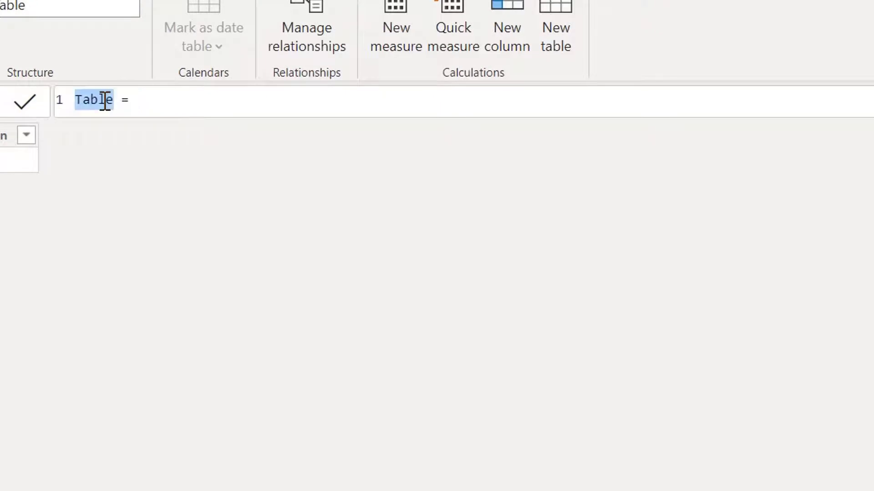
pyautogui.write('Calendar')
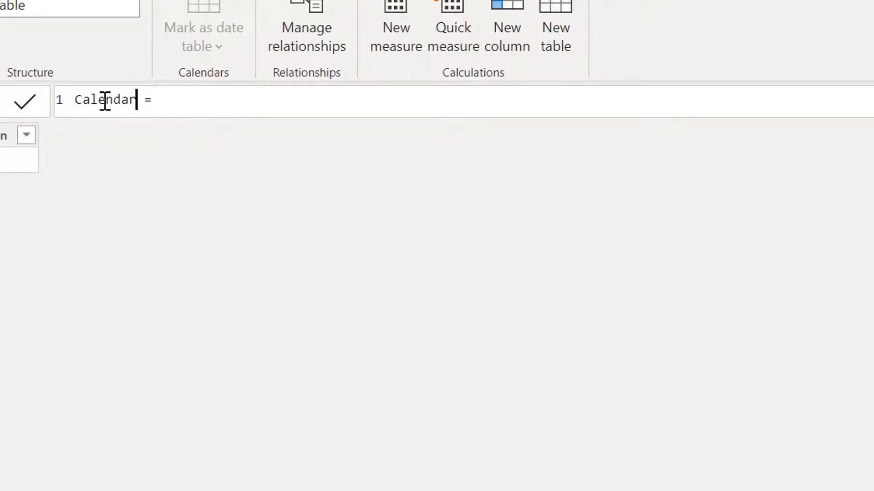
pyautogui.write('_Comparison = ')
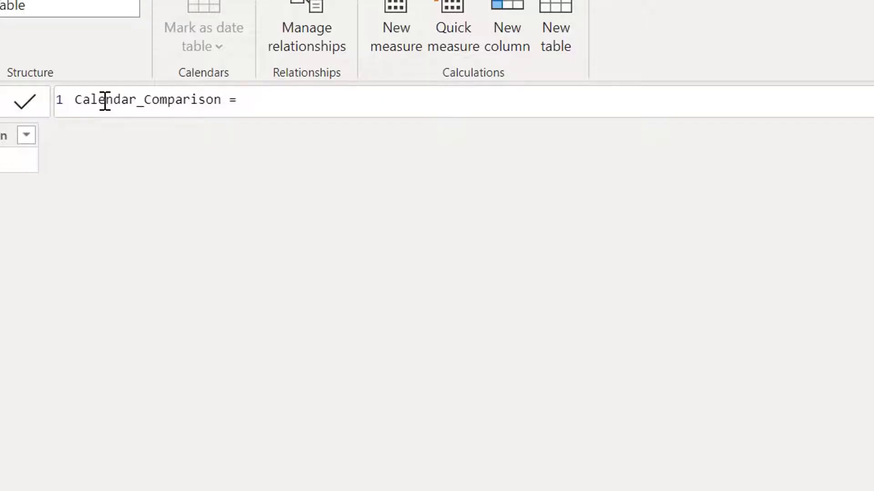
pyautogui.write('cale')
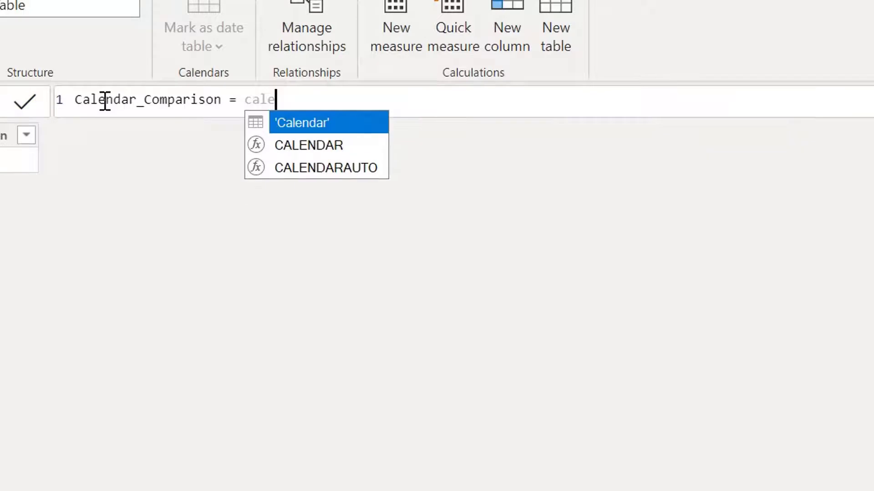
pyautogui.press('Tab')
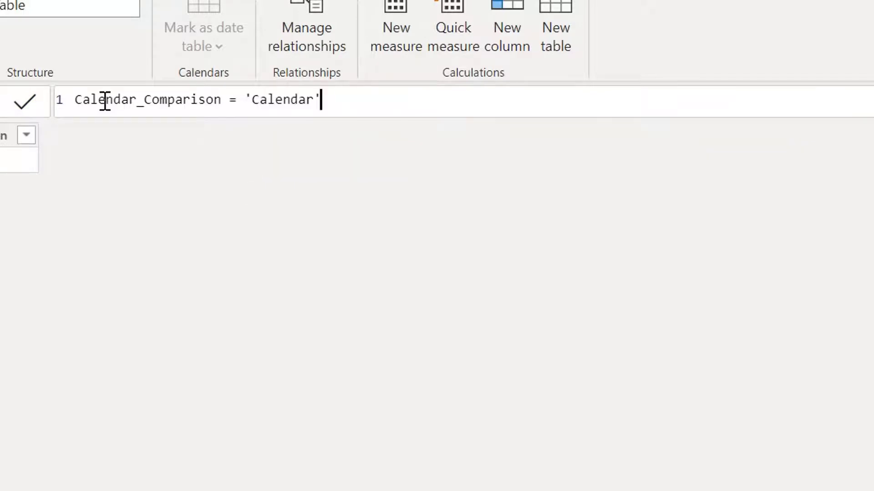
pyautogui.press('Return')
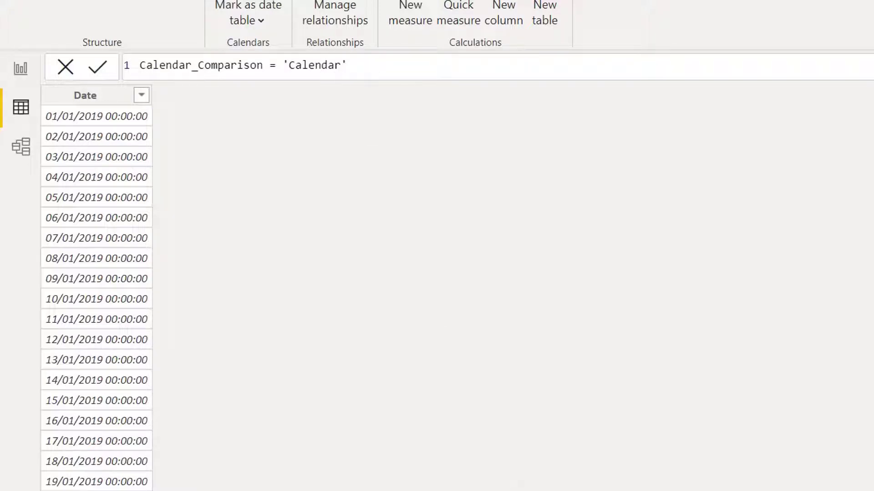
# Place Calendar_Comparison above Calendar in the model diagram and relate its Date field to Date Dep Study in f_bp_stats
pyautogui.click(24, 153)
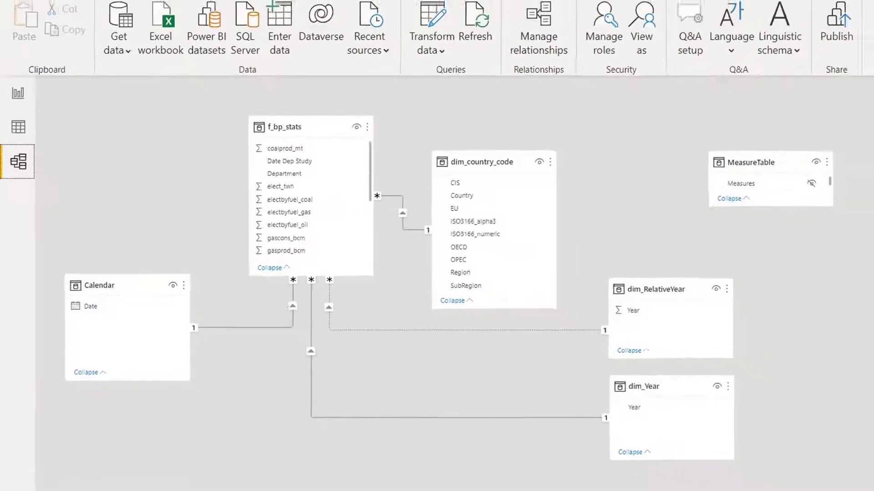
pyautogui.moveTo(869, 154); pyautogui.dragTo(124, 167)
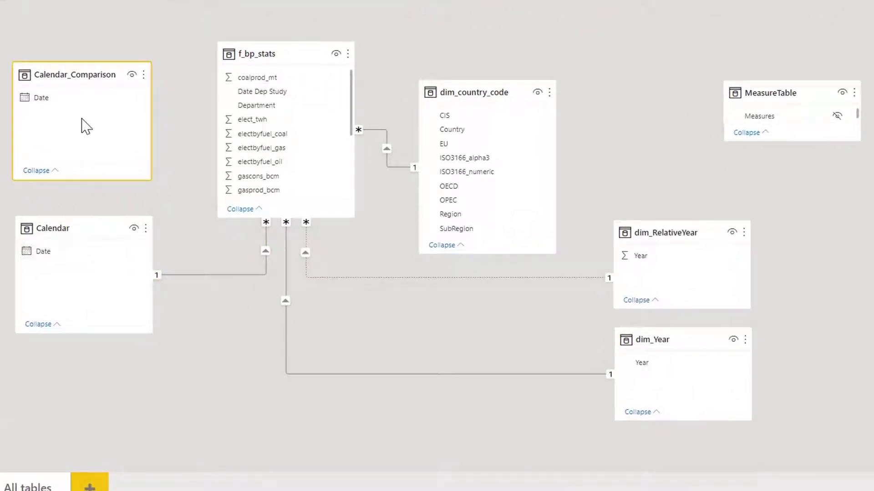
pyautogui.moveTo(58, 102); pyautogui.dragTo(272, 93)
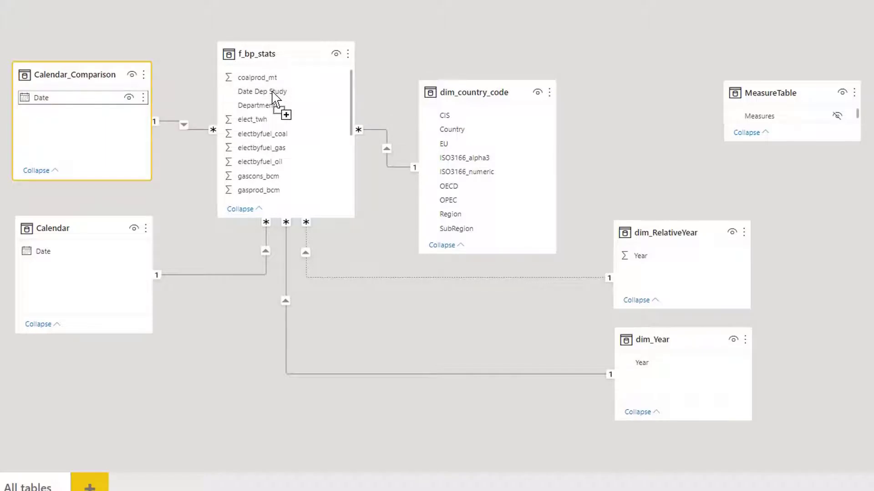
# Make the relationship between Calendar_Comparison and f_bp_stats inactive
pyautogui.rightClick(168, 125)
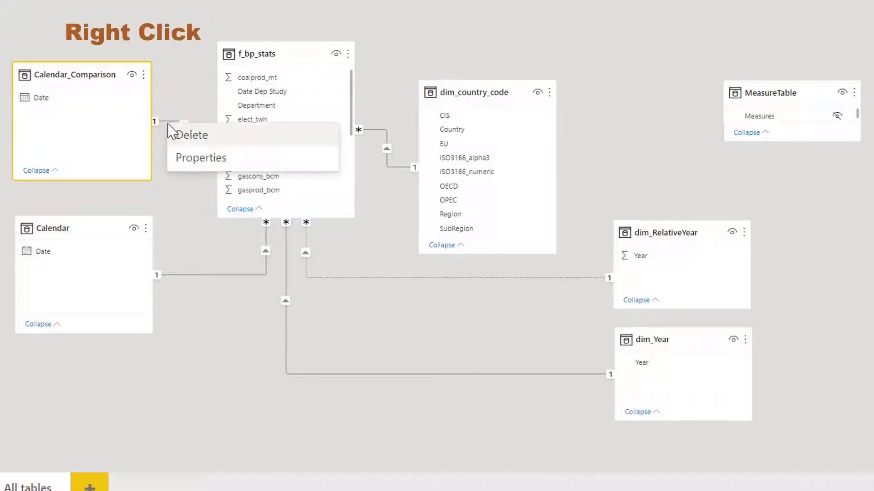
pyautogui.click(197, 160)
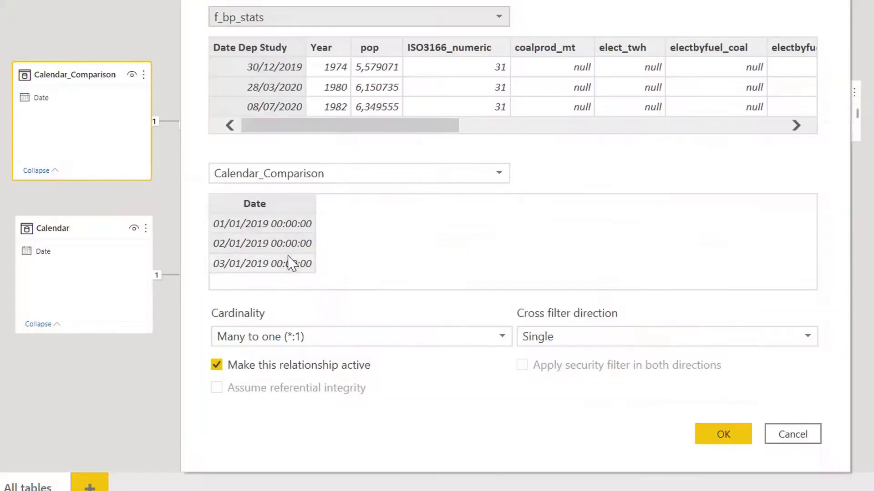
pyautogui.click(216, 367)
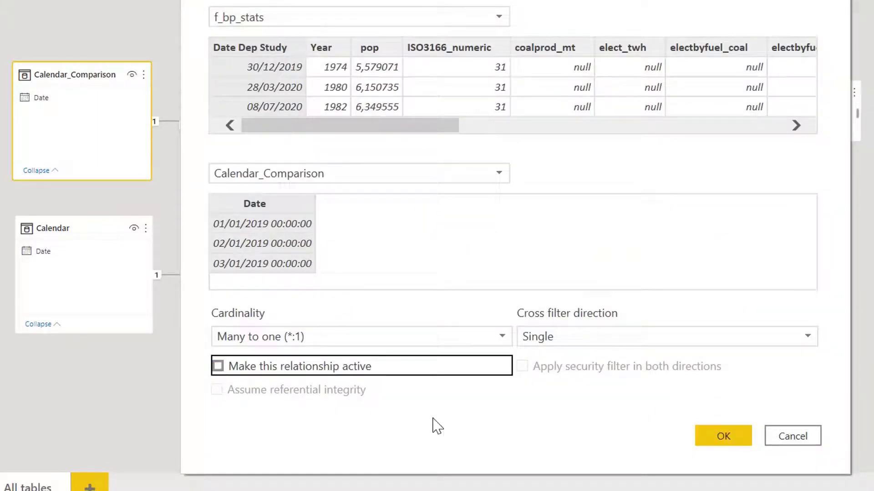
pyautogui.click(720, 440)
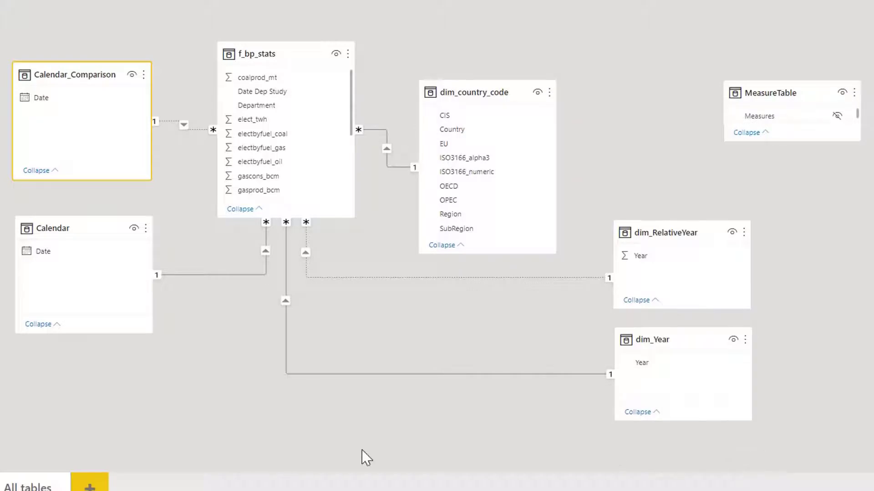
pyautogui.click(182, 393)
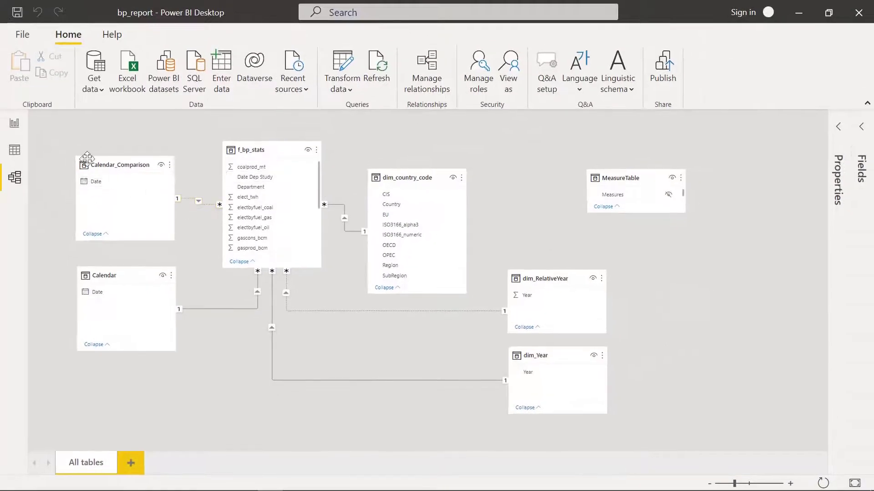
# Add Calendar_Comparison's Date field to the empty area of report Page 3 and convert the visual to a slicer
pyautogui.click(11, 128)
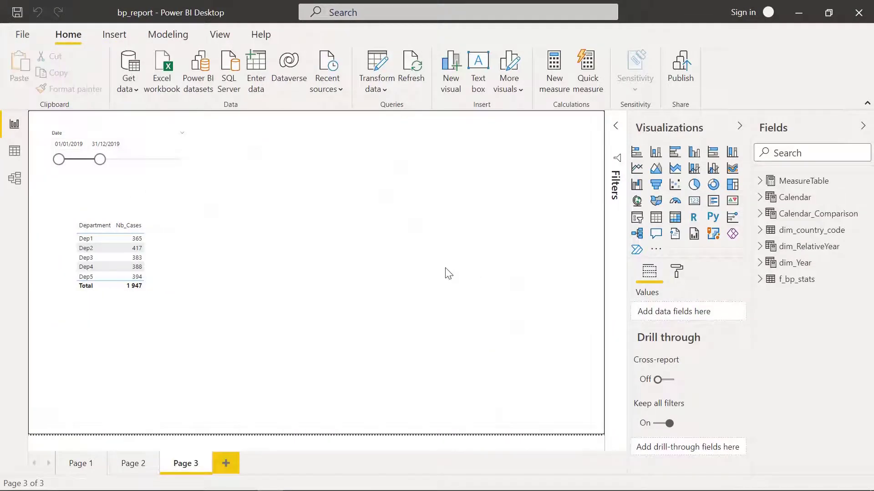
pyautogui.click(801, 213)
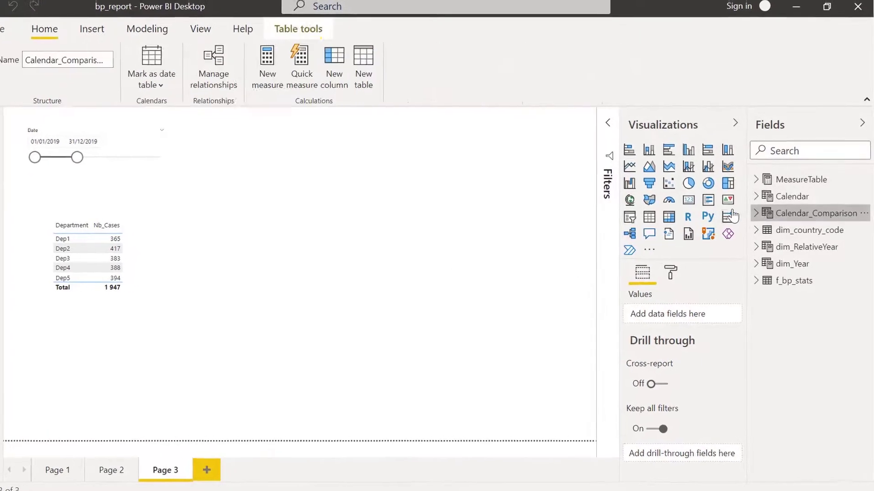
pyautogui.click(753, 212)
pyautogui.moveTo(796, 230); pyautogui.dragTo(353, 176)
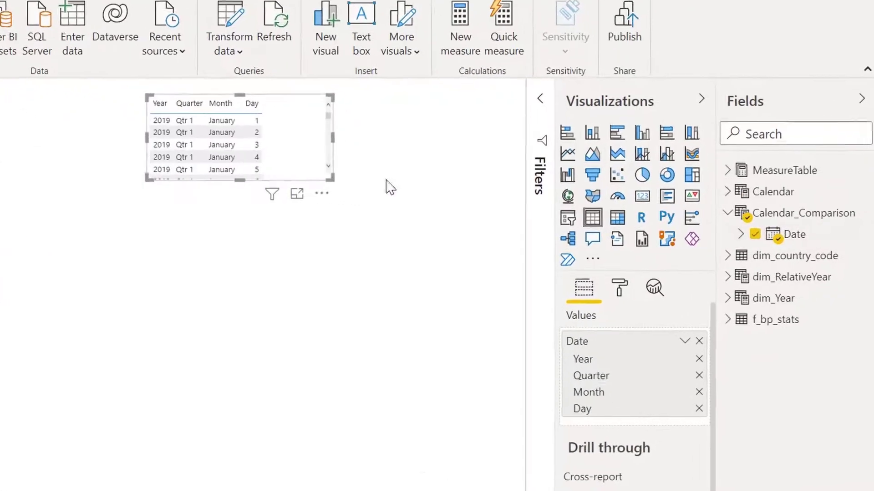
pyautogui.click(556, 218)
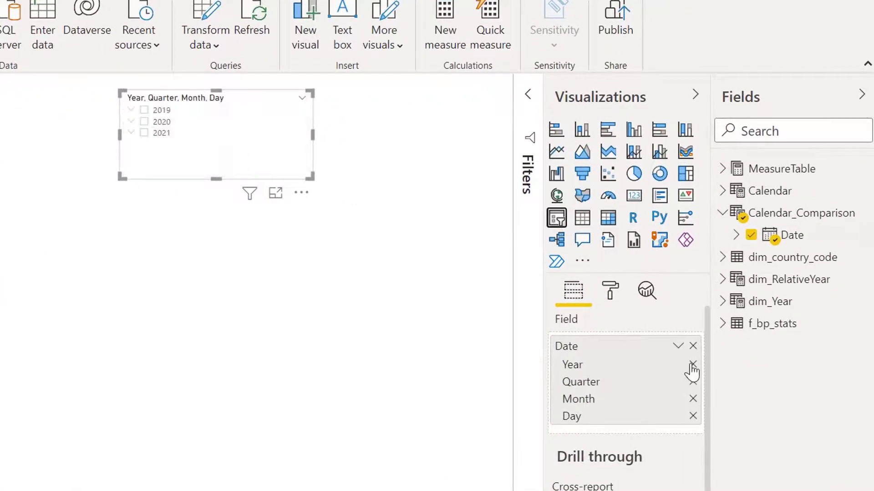
# Switch the Calendar_Comparison slicer from Date Hierarchy to the plain Date field and set its style to Between
pyautogui.click(678, 346)
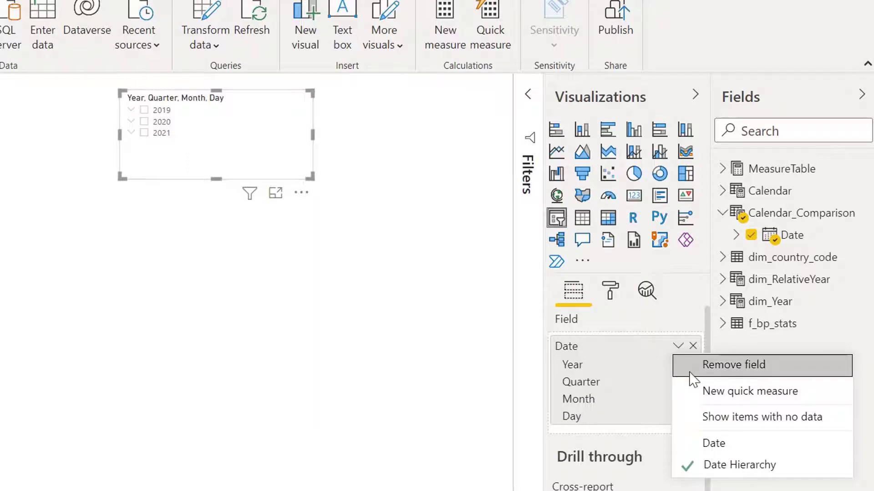
pyautogui.click(733, 450)
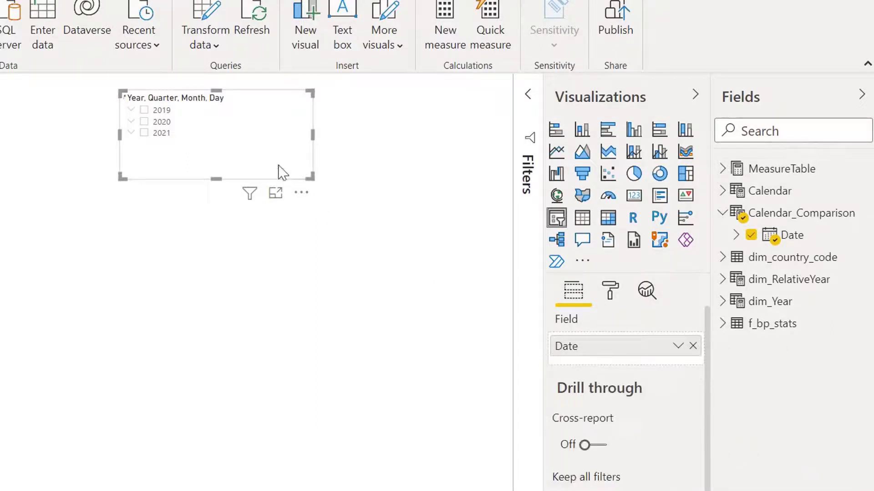
pyautogui.click(306, 98)
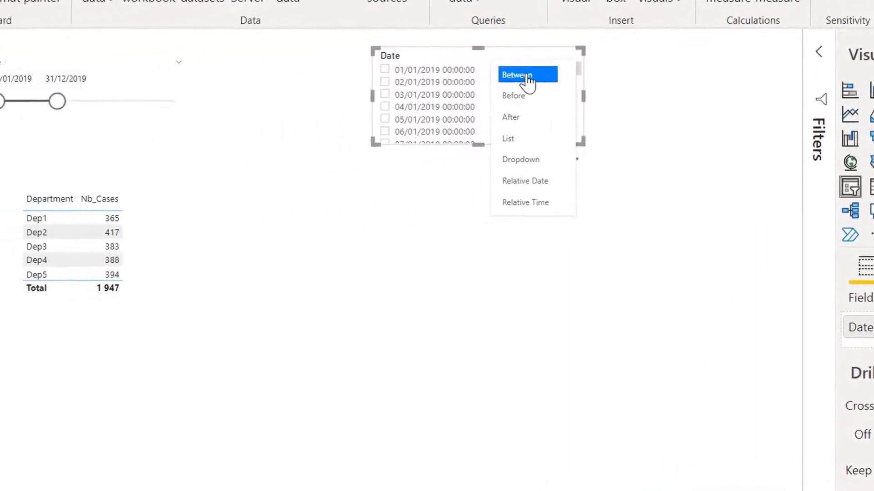
pyautogui.click(277, 117)
pyautogui.moveTo(572, 44); pyautogui.dragTo(505, 56)
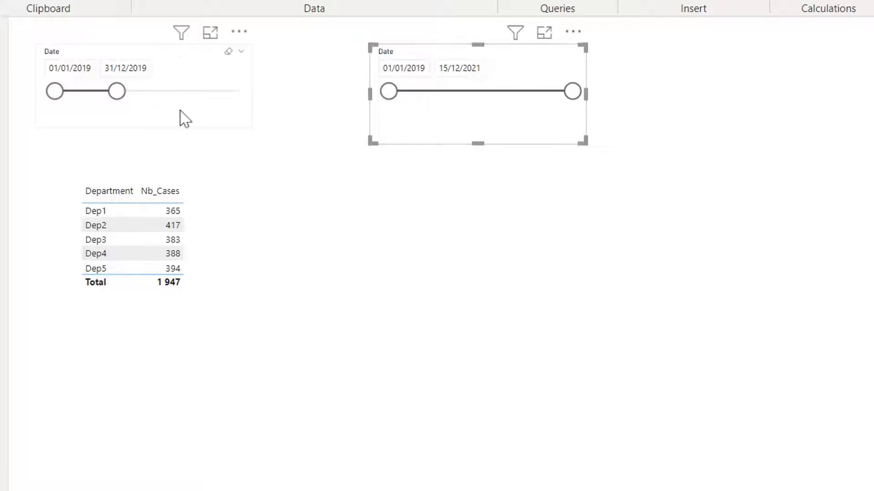
# Move the Department table lower, shift the Calendar slicer to the page's right half, and put the Calendar_Comparison slicer in its former place
pyautogui.click(293, 240)
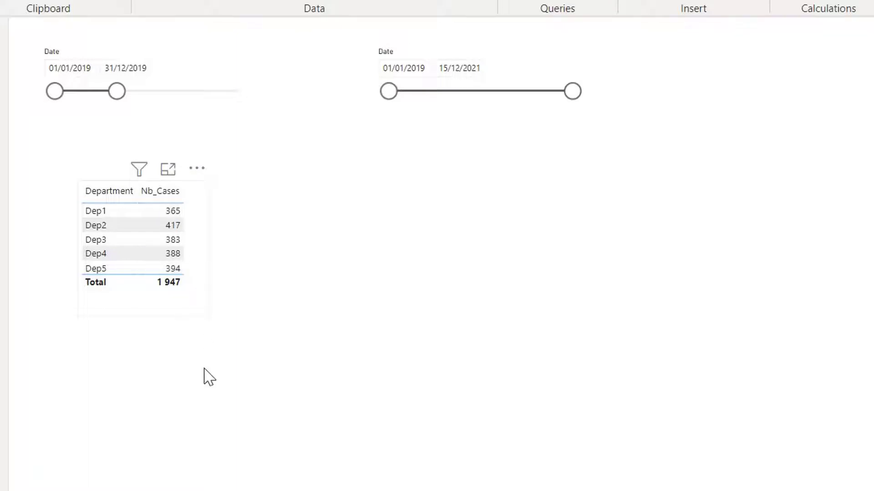
pyautogui.moveTo(207, 280); pyautogui.dragTo(287, 363)
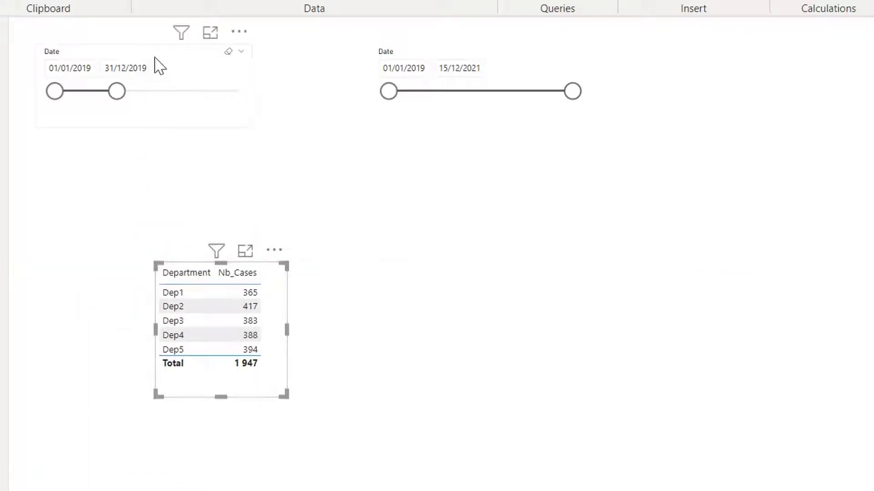
pyautogui.moveTo(156, 64); pyautogui.dragTo(628, 139)
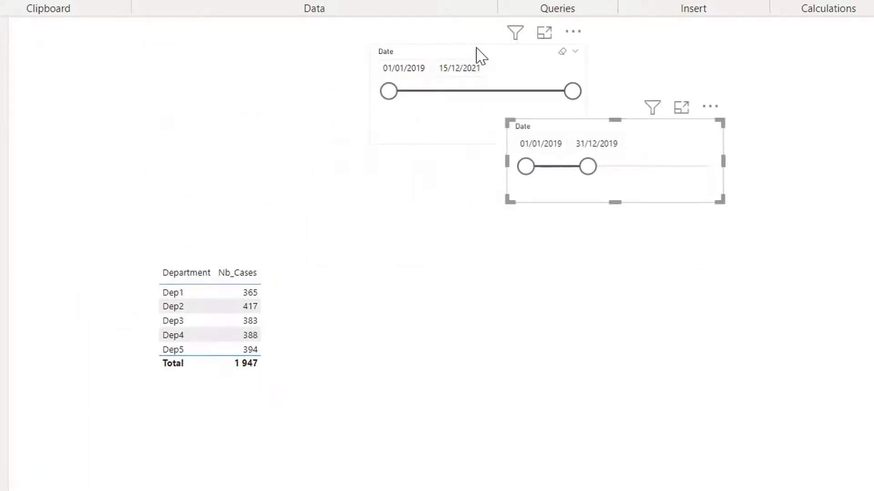
pyautogui.moveTo(477, 55); pyautogui.dragTo(150, 65)
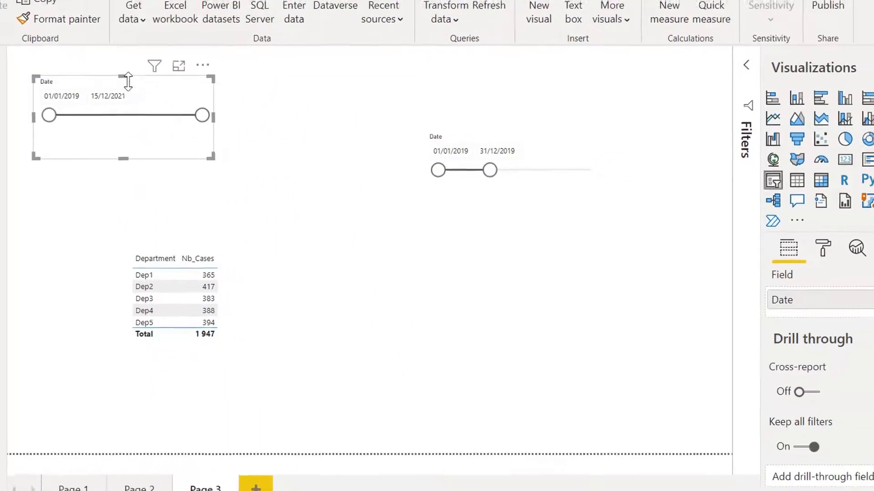
# Rename the Calendar_Comparison slicer's Date field to Comparison Date for this visual
pyautogui.doubleClick(865, 312)
pyautogui.press('BackSpace')
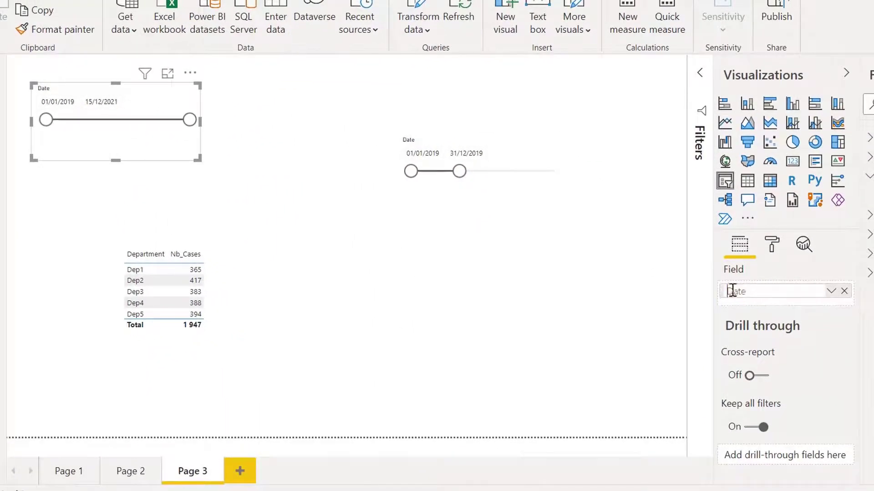
pyautogui.write('Comparison')
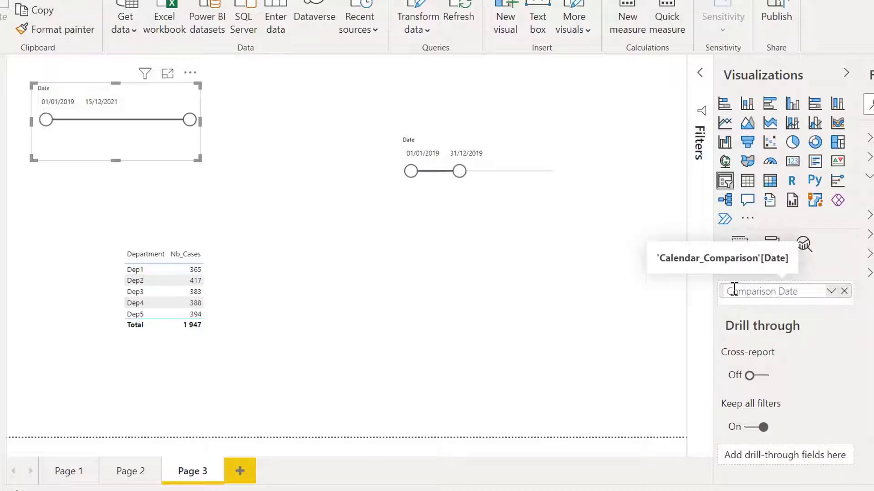
pyautogui.press('Return')
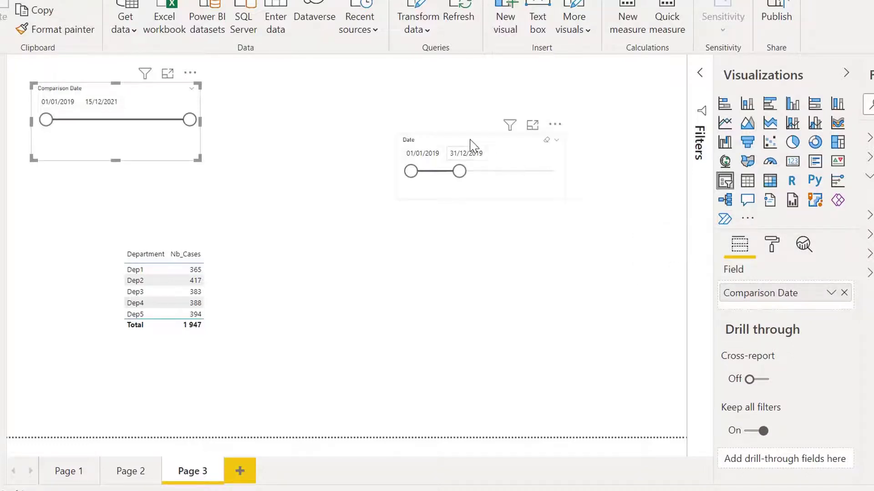
# Arrange the Date slicer beside the Comparison Date slicer with the Department table below, and set the comparison range's end date to 25/05/2020
pyautogui.moveTo(473, 145); pyautogui.dragTo(335, 95)
pyautogui.moveTo(190, 120); pyautogui.dragTo(126, 89)
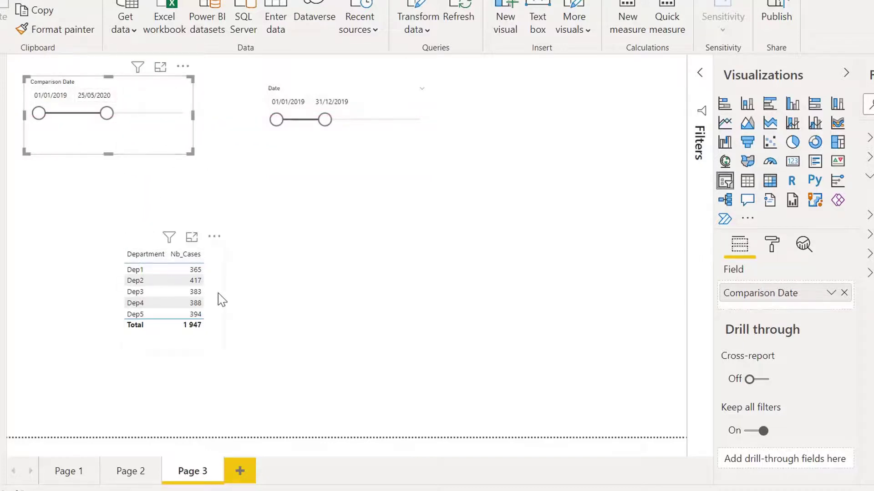
pyautogui.moveTo(221, 301); pyautogui.dragTo(196, 276)
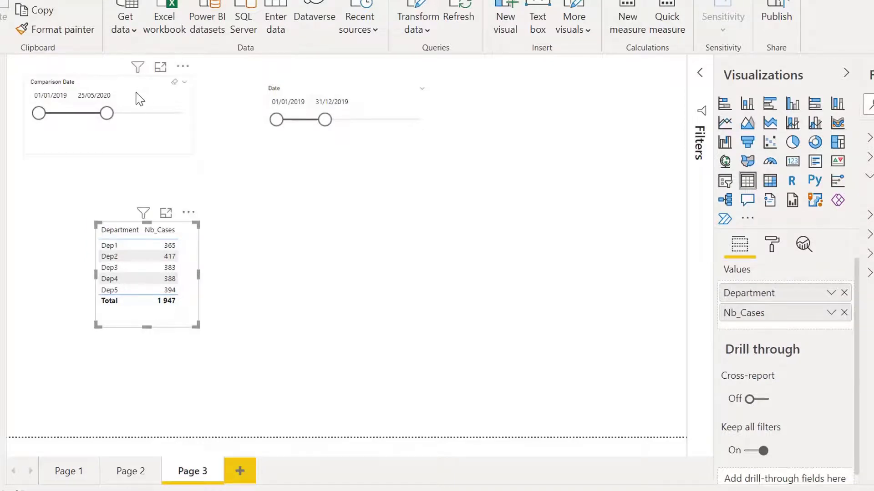
pyautogui.click(141, 117)
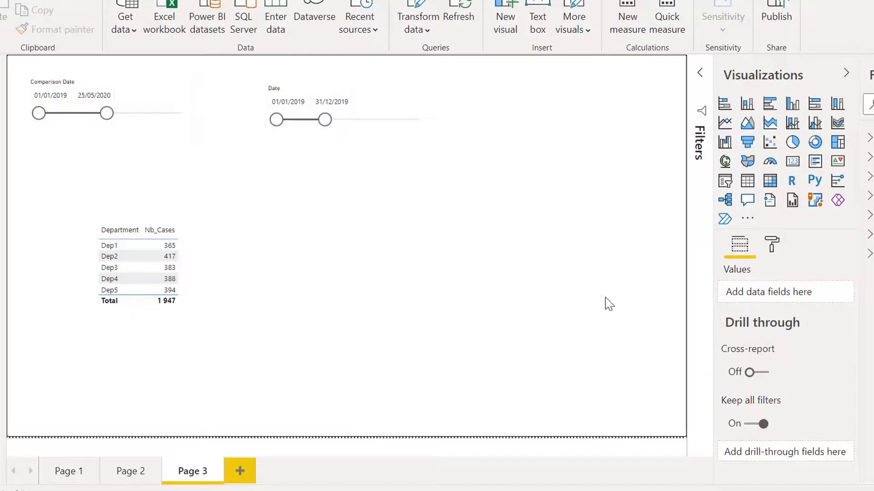
# Create a new measure in MeasureTable and name it Nb_Cases_Comparison
pyautogui.rightClick(785, 189)
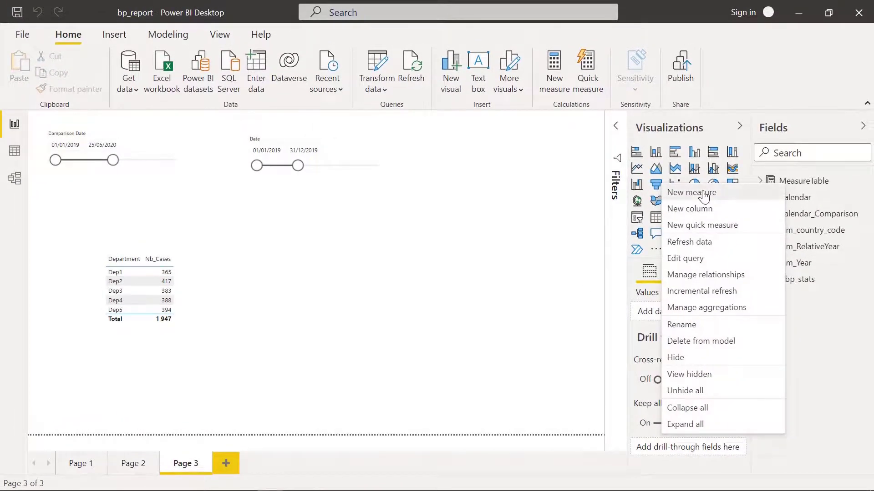
pyautogui.click(704, 193)
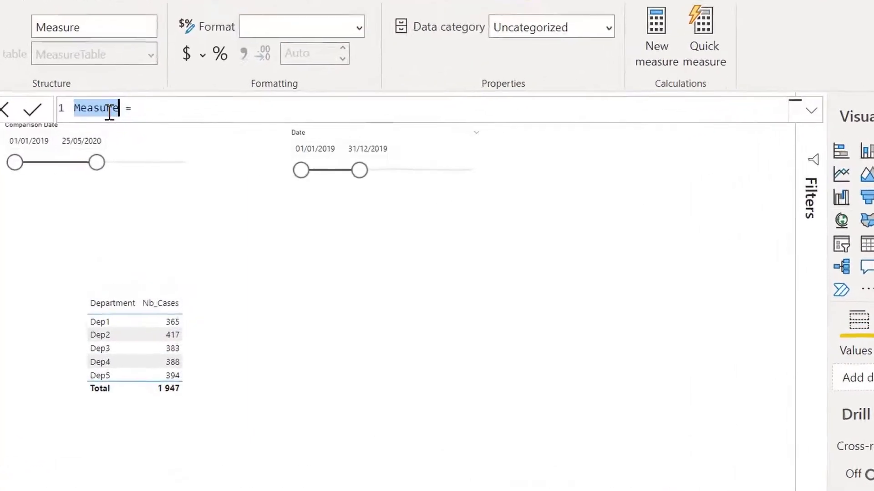
pyautogui.write('Nb_')
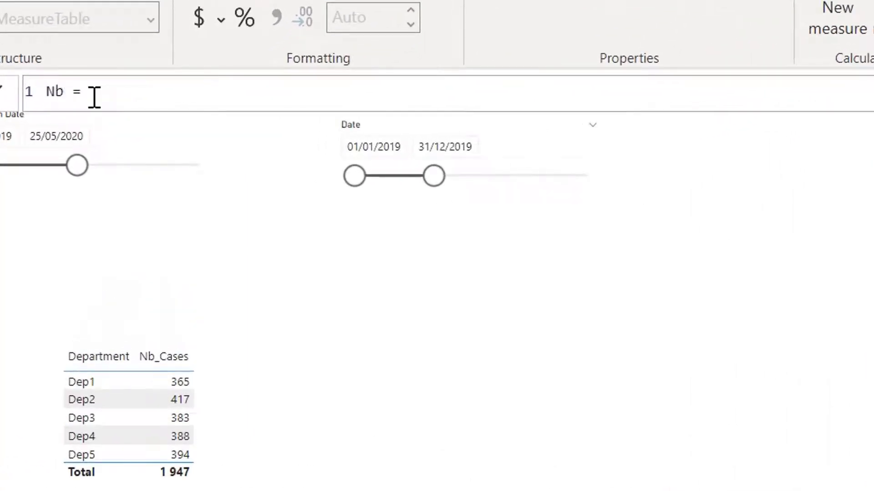
pyautogui.write('Cases_Compari')
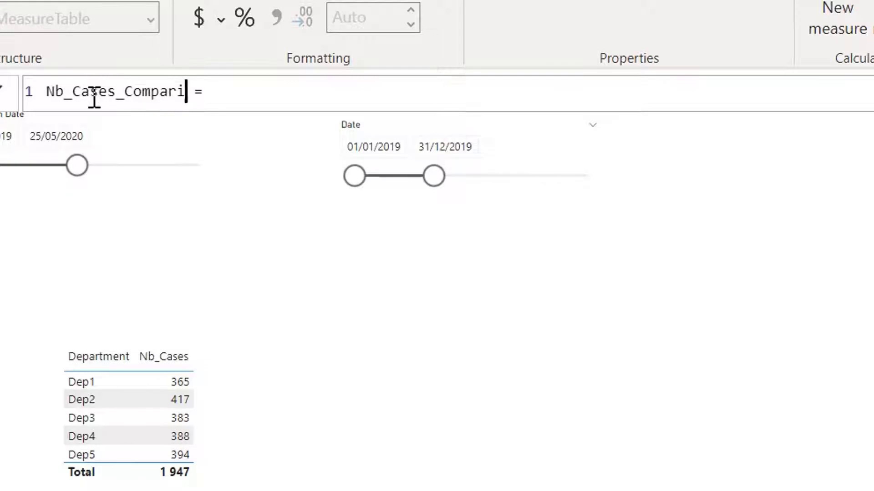
pyautogui.write('son')
pyautogui.press('Right')
pyautogui.press('Right')
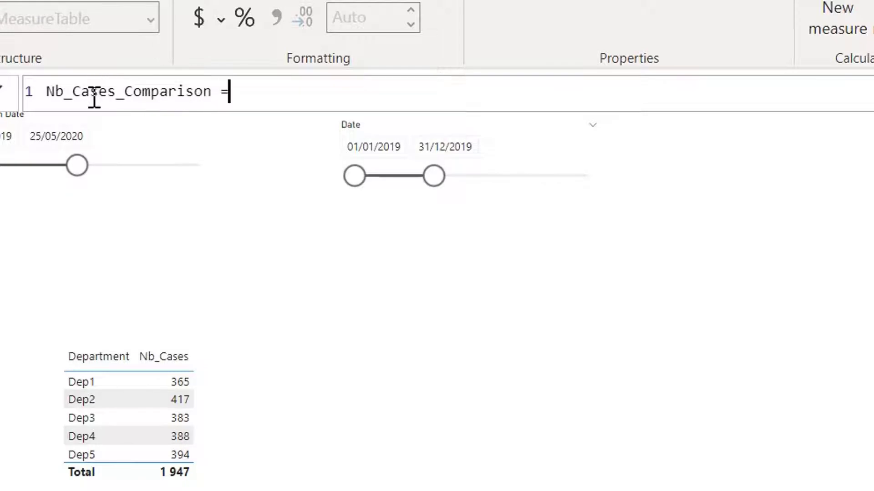
# Begin the measure's formula with a CALCULATE function that uses [Nb_Cases] as its expression
pyautogui.write('calc')
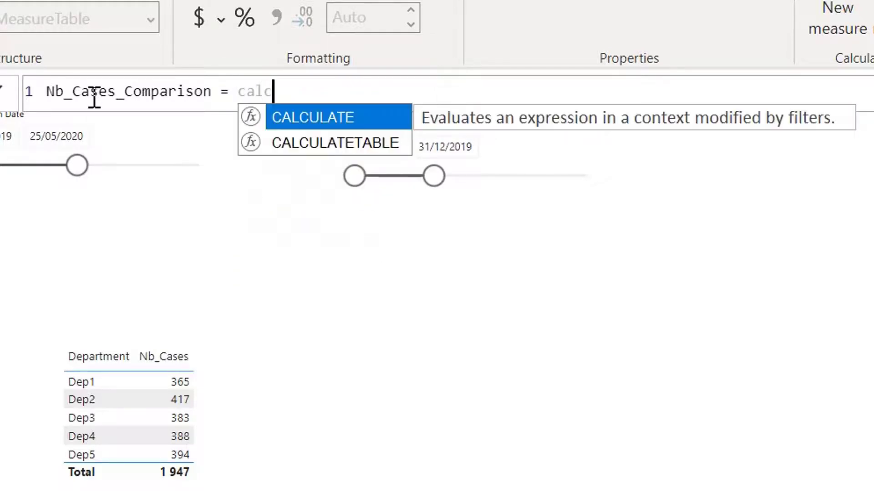
pyautogui.press('Tab')
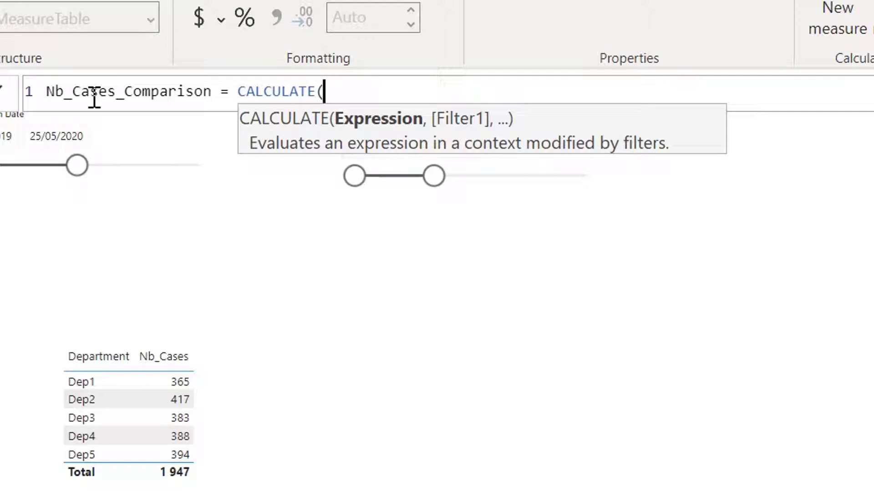
pyautogui.write('nb')
pyautogui.press('Tab')
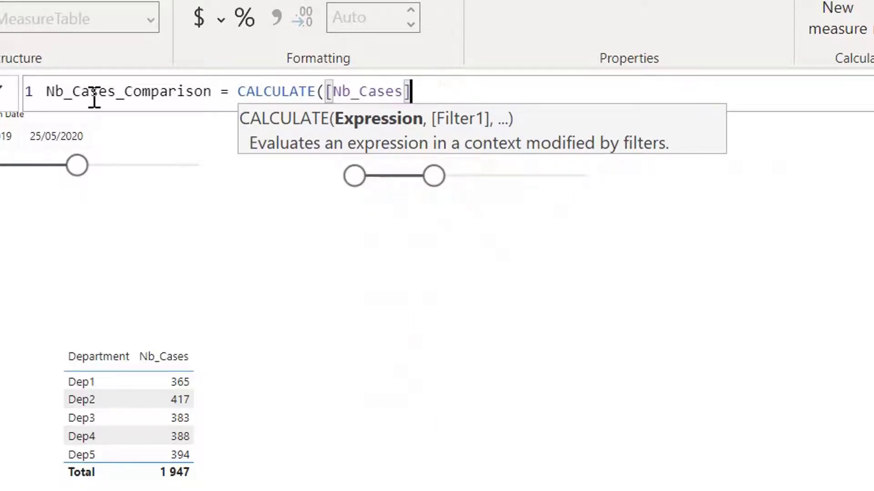
pyautogui.write(',')
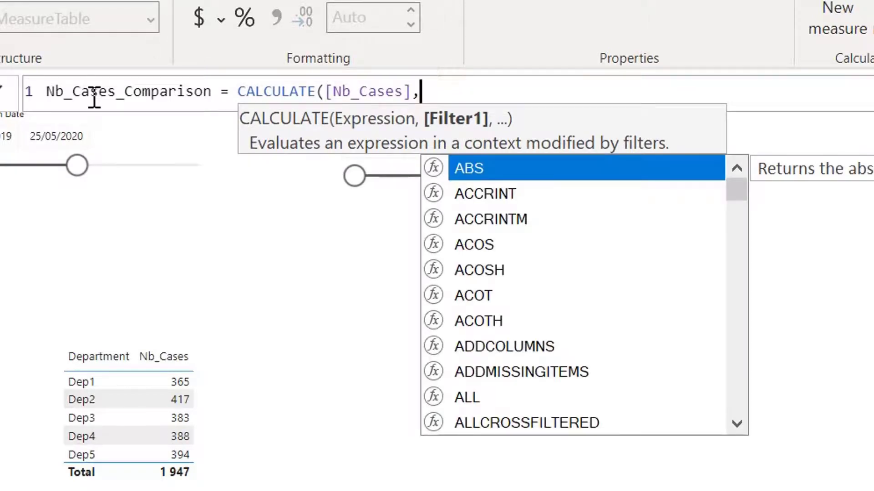
# Add a USERELATIONSHIP filter between Calendar_Comparison[Date] and f_bp_stats[Date Dep Study] to the CALCULATE formula
pyautogui.write('use')
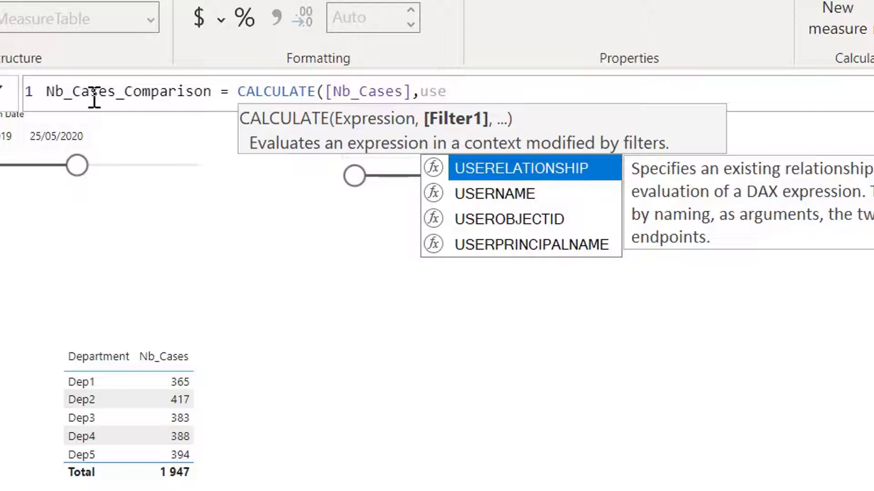
pyautogui.press('Tab')
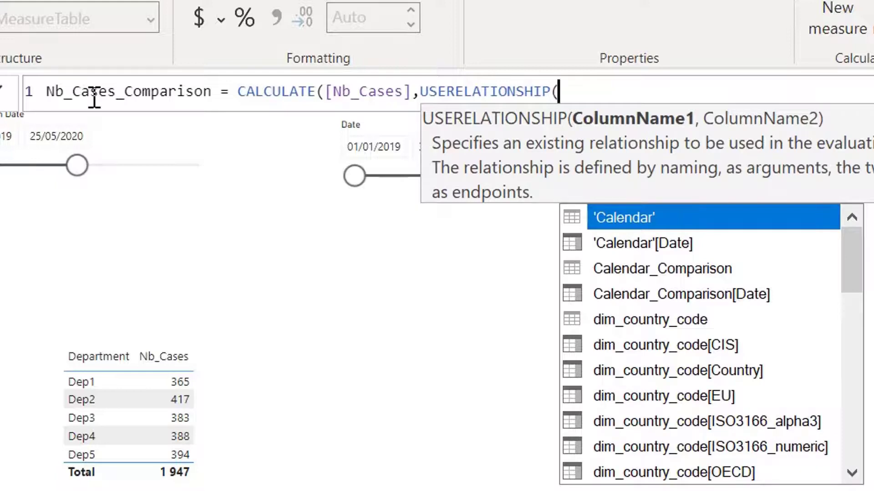
pyautogui.write('ca')
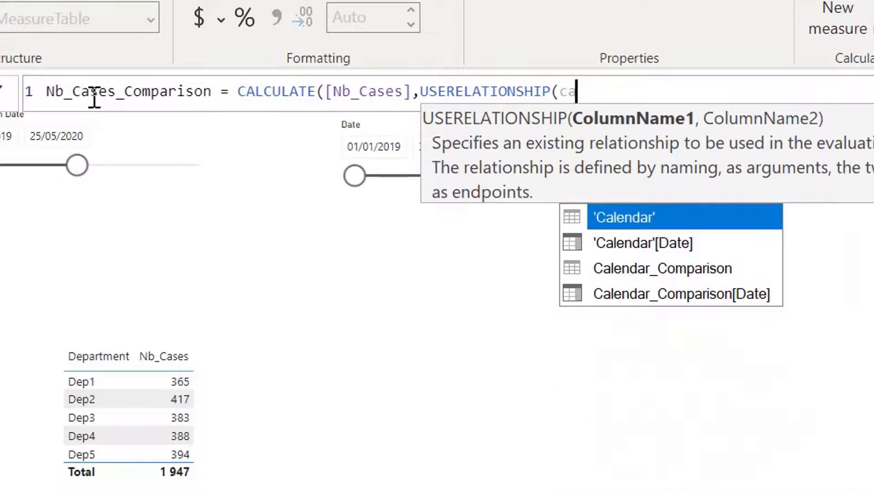
pyautogui.press('Down')
pyautogui.press('Down')
pyautogui.press('Down')
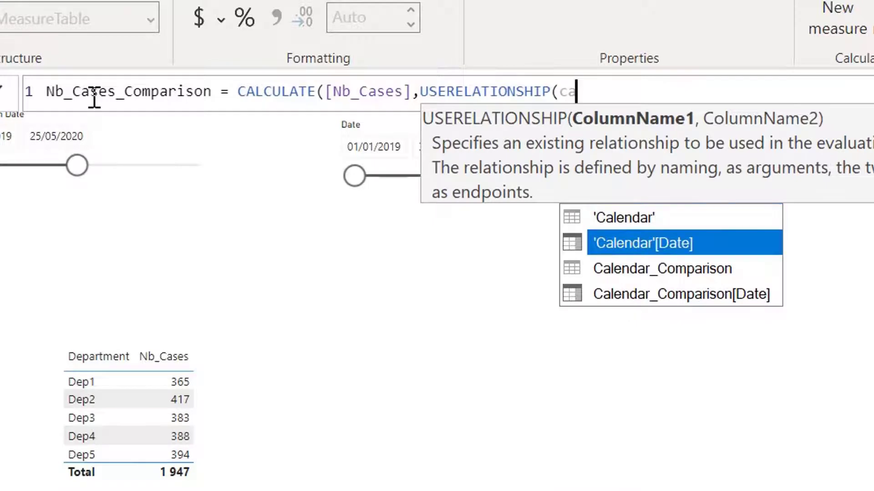
pyautogui.press('Tab')
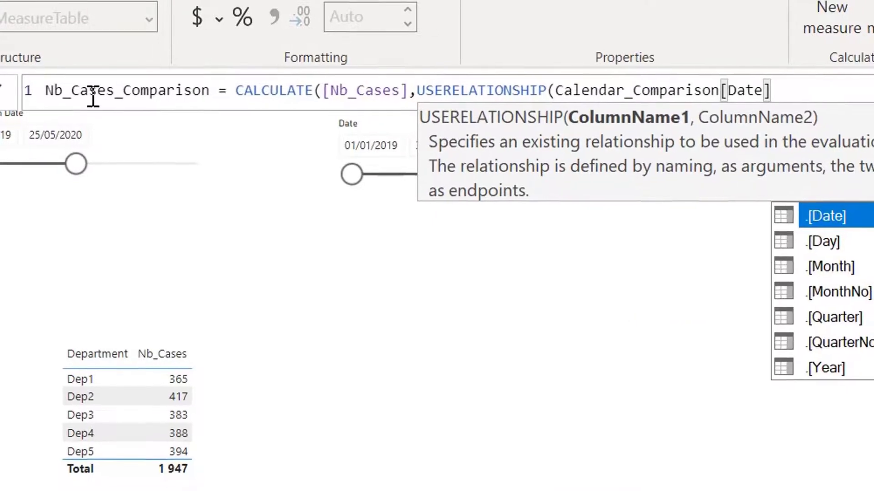
pyautogui.write(',f')
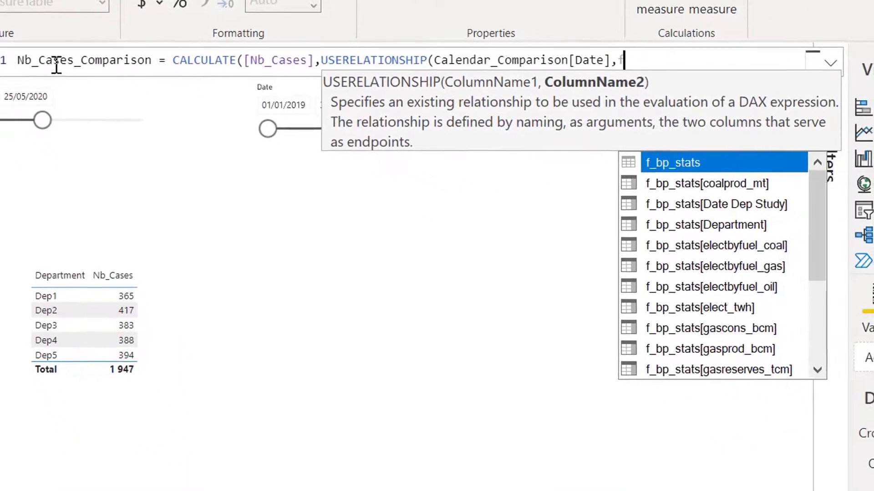
pyautogui.write('_bp')
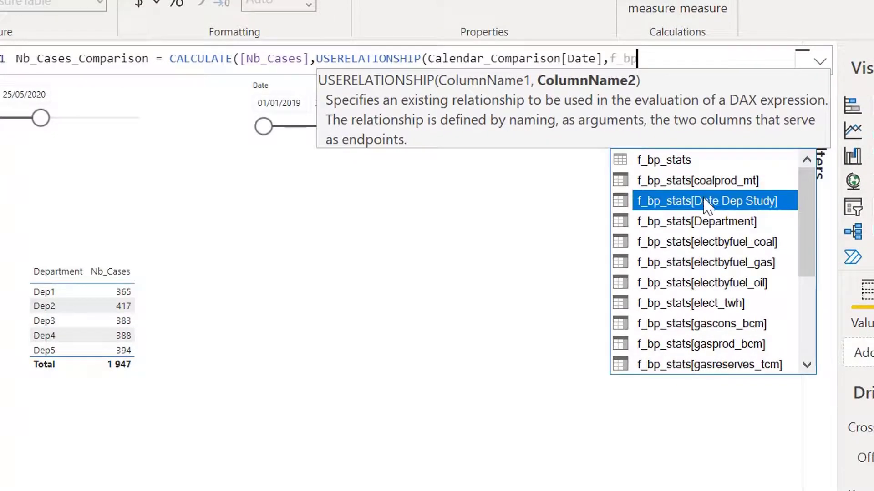
pyautogui.click(705, 201)
pyautogui.write(')')
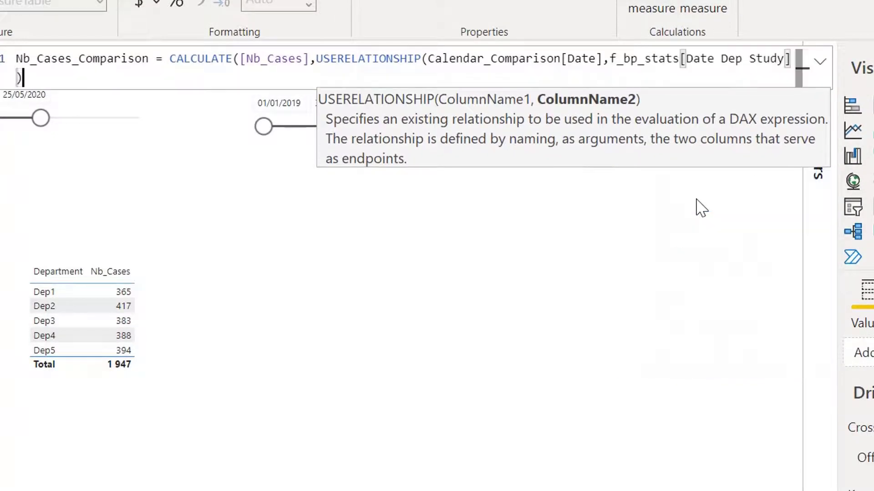
pyautogui.write(',')
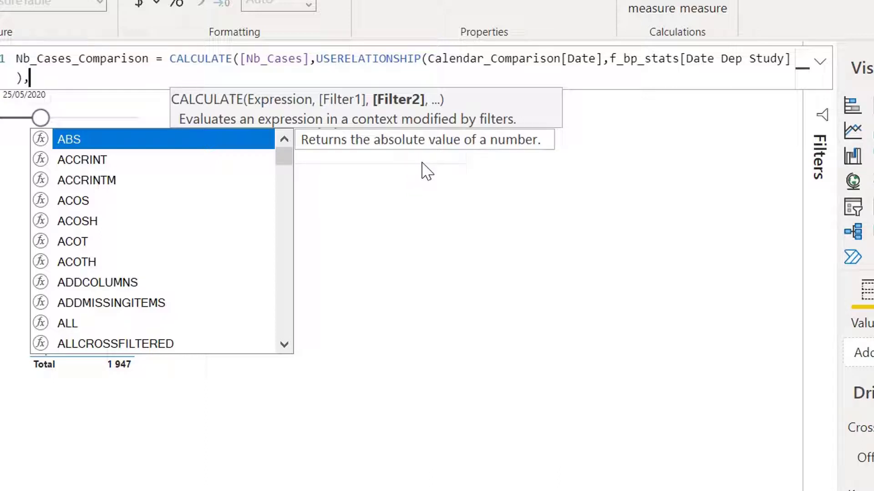
pyautogui.write('all')
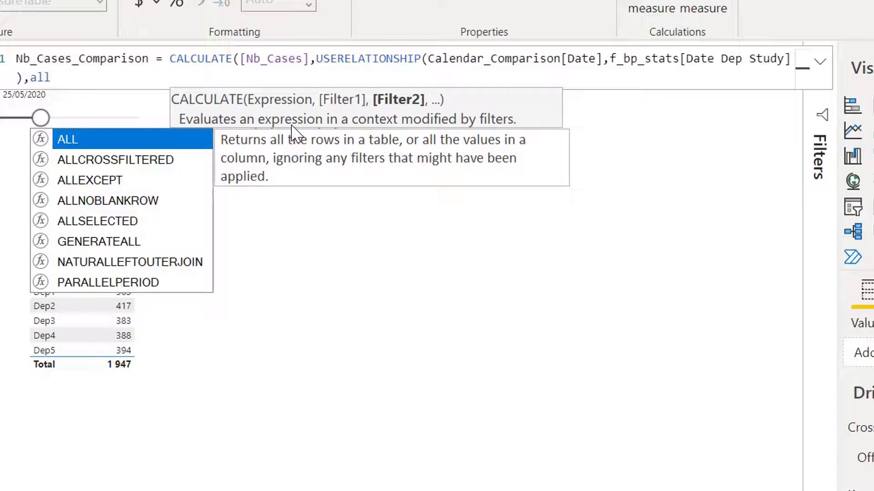
pyautogui.press('BackSpace')
pyautogui.press('BackSpace')
pyautogui.press('BackSpace')
# Add REMOVEFILTERS('Calendar') as the second filter, close the CALCULATE formula and commit the measure
pyautogui.write('rem')
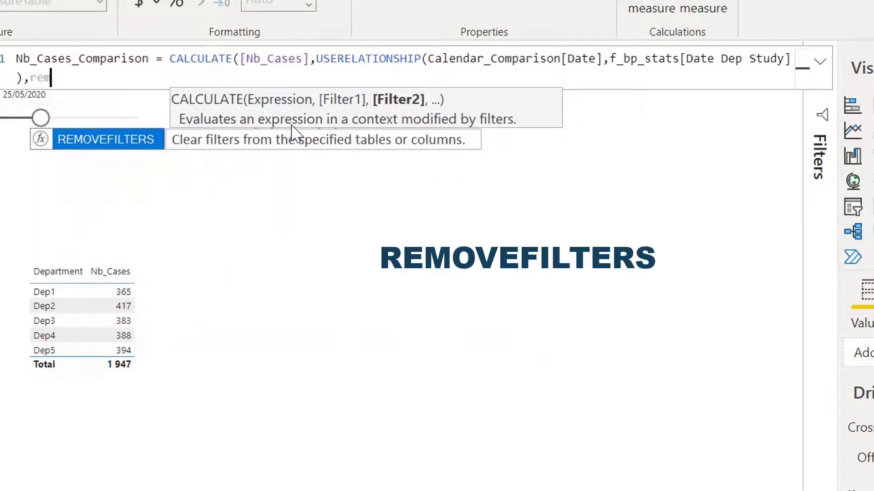
pyautogui.press('Tab')
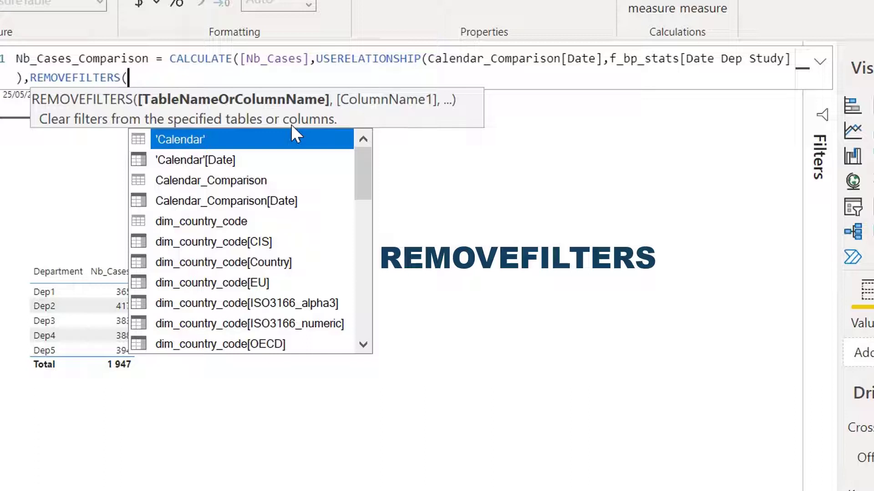
pyautogui.press('Tab')
pyautogui.write(')')
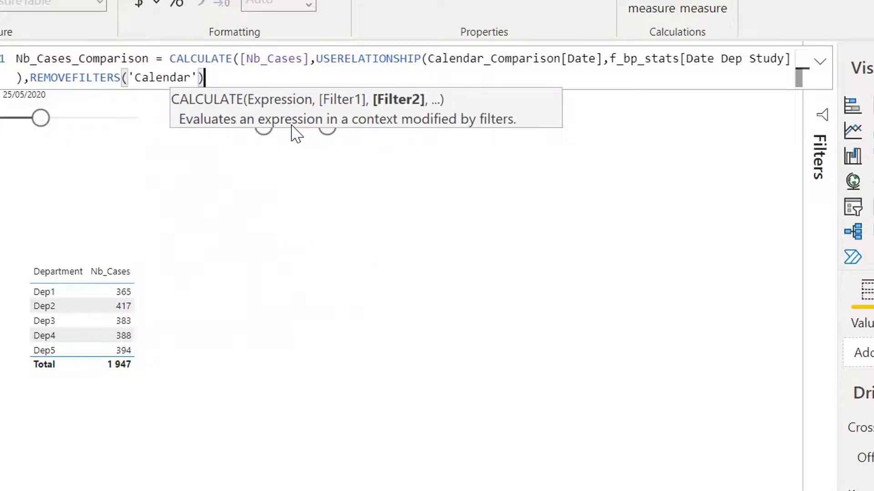
pyautogui.write(')')
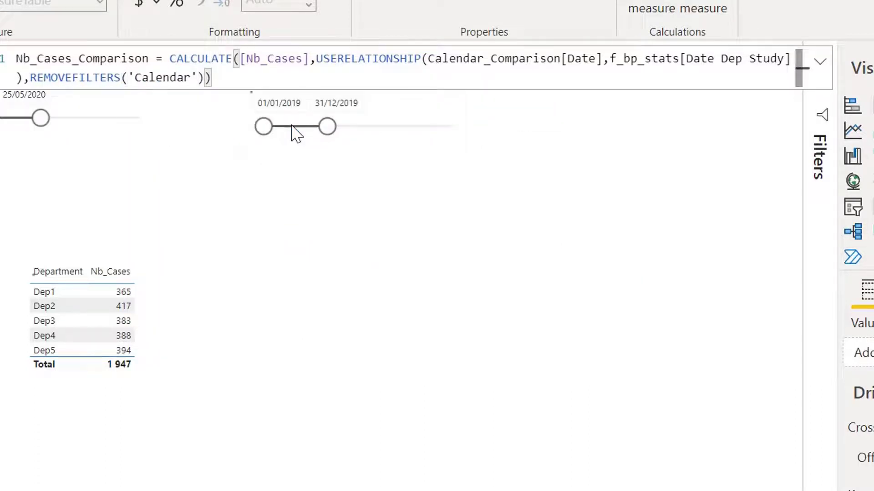
pyautogui.press('Return')
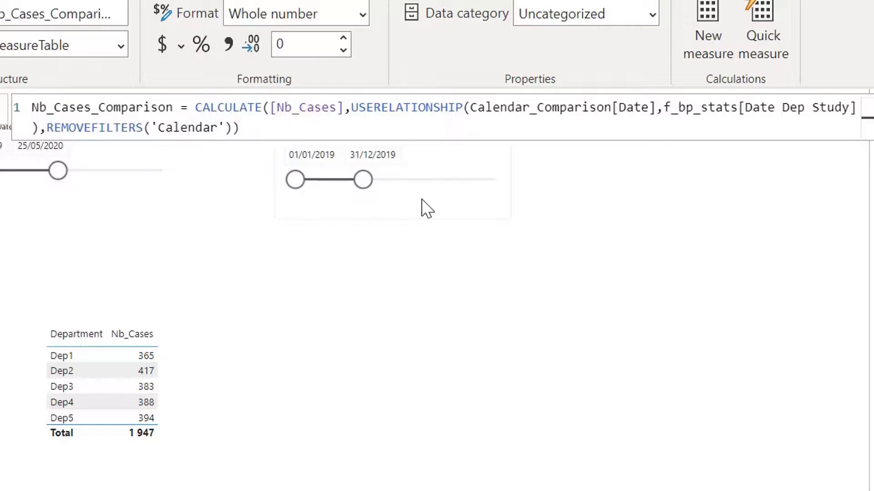
# Enlarge the Department table on Page 3 and add the Nb_Cases_Comparison measure to it as a column
pyautogui.click(377, 359)
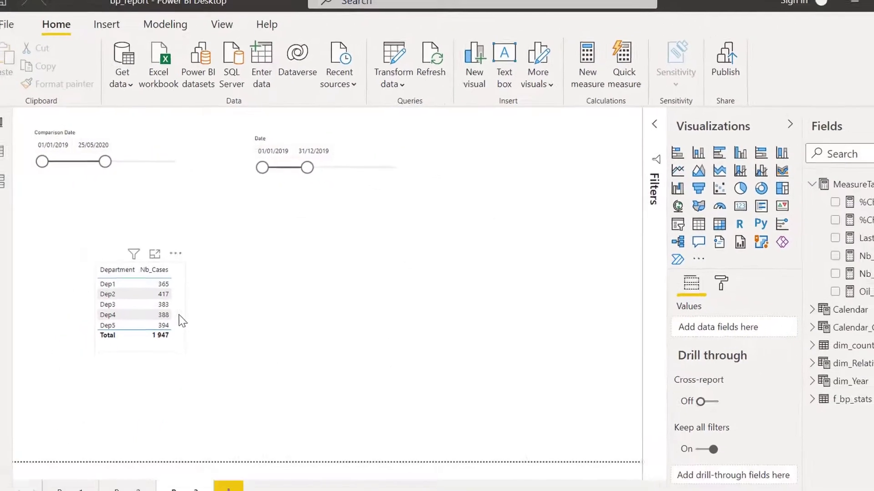
pyautogui.click(179, 318)
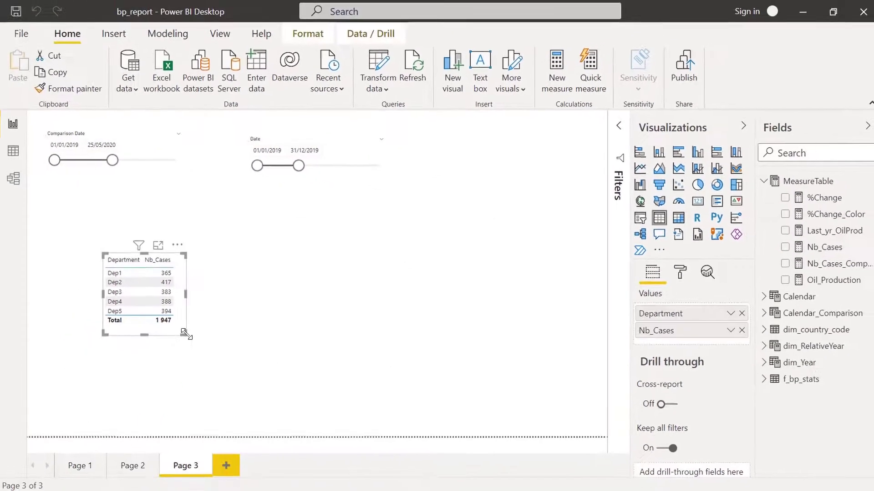
pyautogui.moveTo(185, 352); pyautogui.dragTo(271, 370)
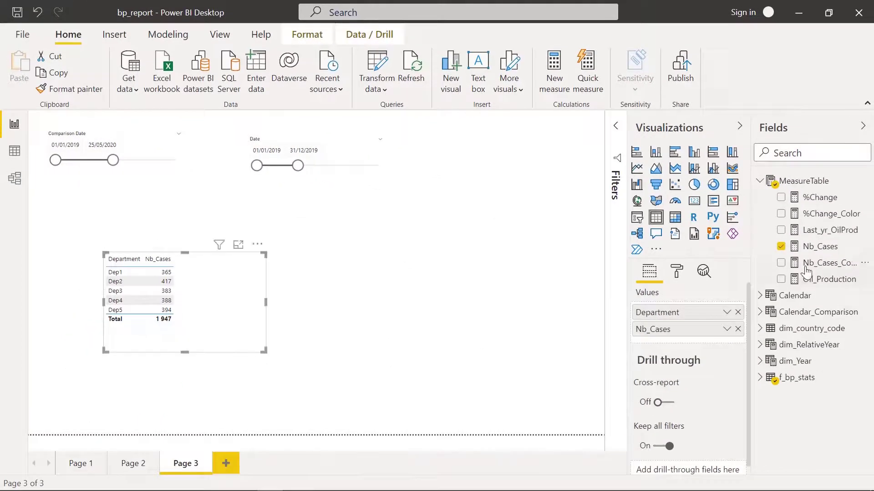
pyautogui.moveTo(806, 271); pyautogui.dragTo(205, 294)
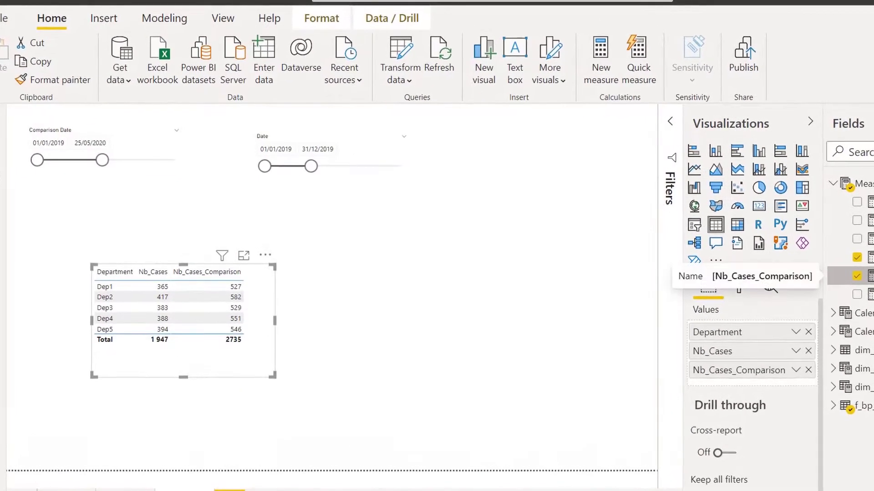
pyautogui.click(857, 275)
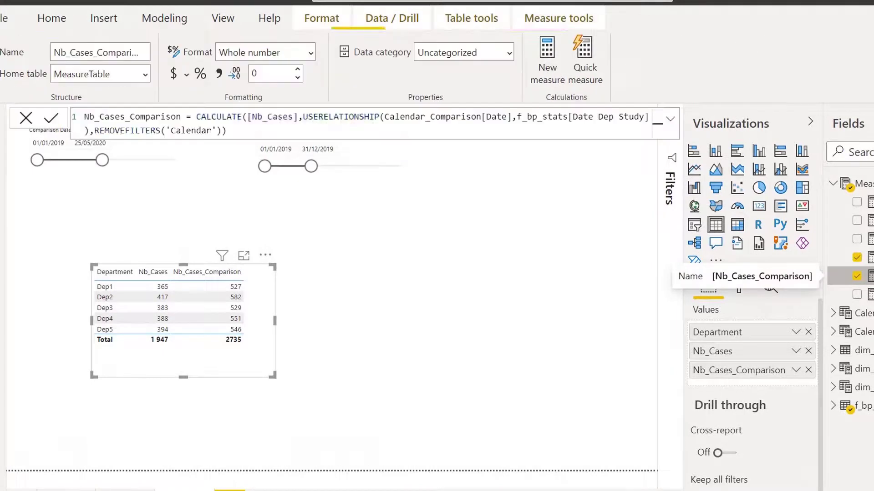
# Add a thousands separator to the Nb_Cases_Comparison measure and shift the Department table slightly on the canvas
pyautogui.click(219, 75)
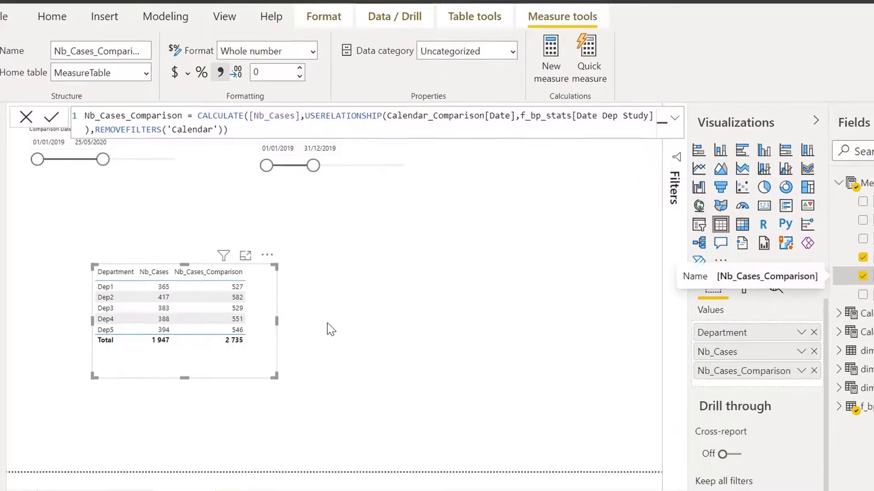
pyautogui.click(326, 323)
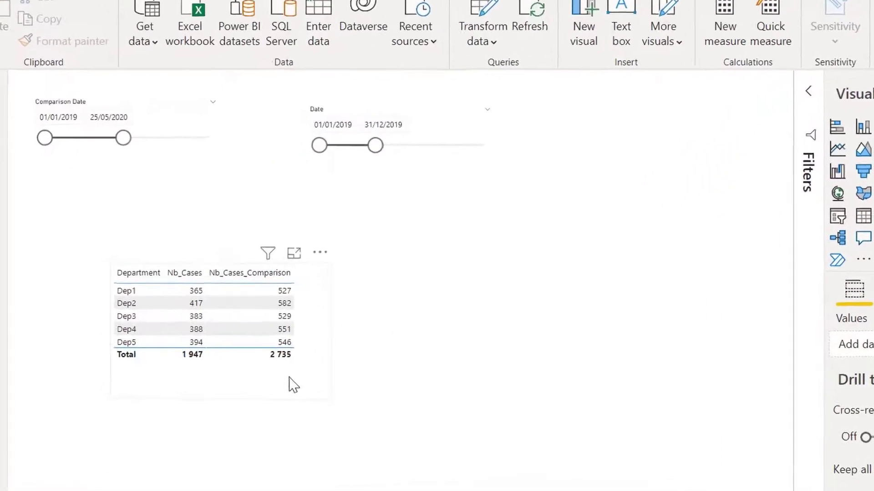
pyautogui.click(228, 362)
pyautogui.moveTo(433, 438); pyautogui.dragTo(421, 433)
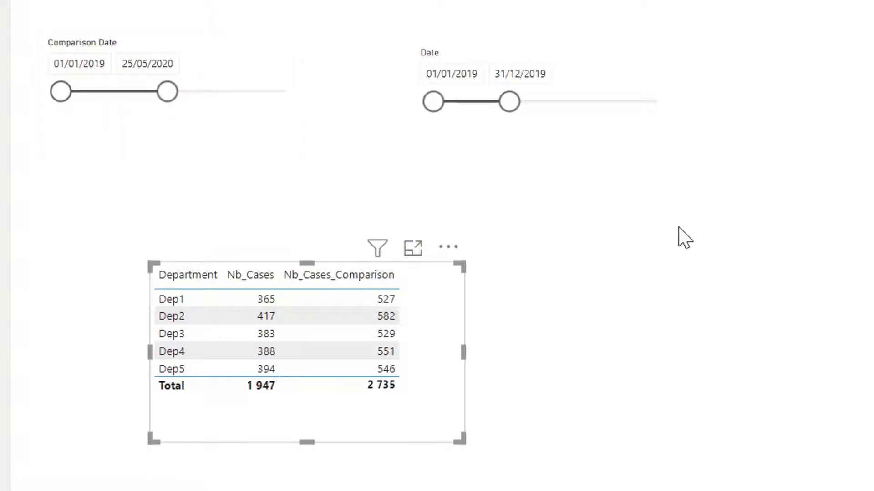
pyautogui.click(687, 376)
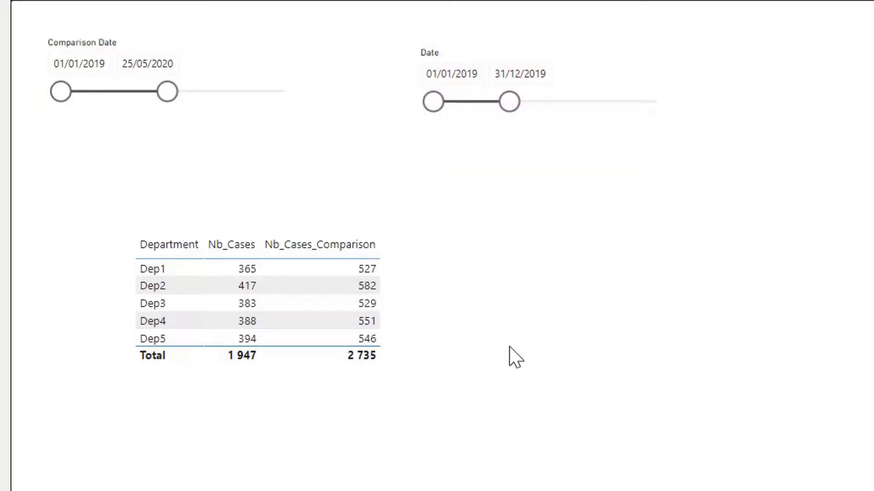
# Set the end date of the Comparison Date slicer to 31/12/2019
pyautogui.click(150, 62)
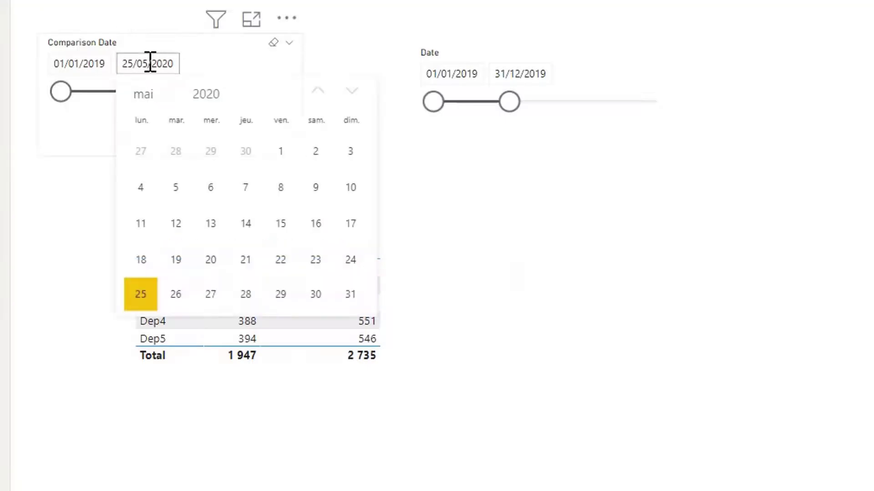
pyautogui.click(210, 94)
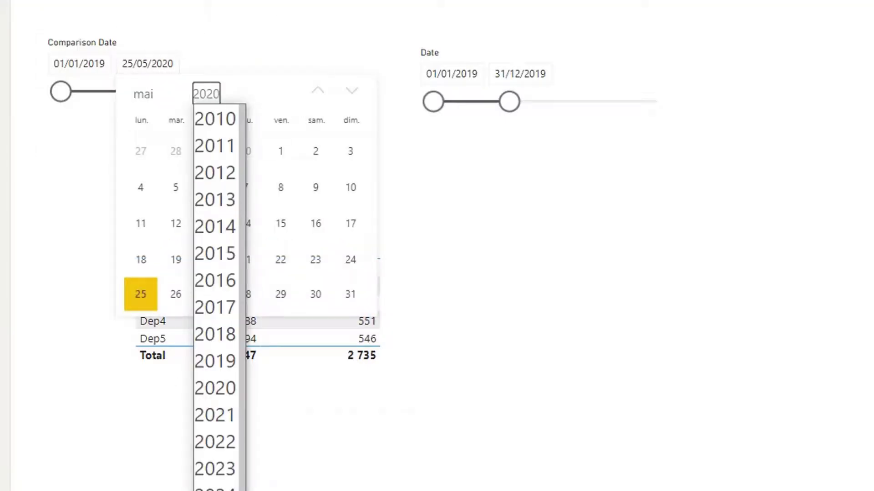
pyautogui.click(228, 362)
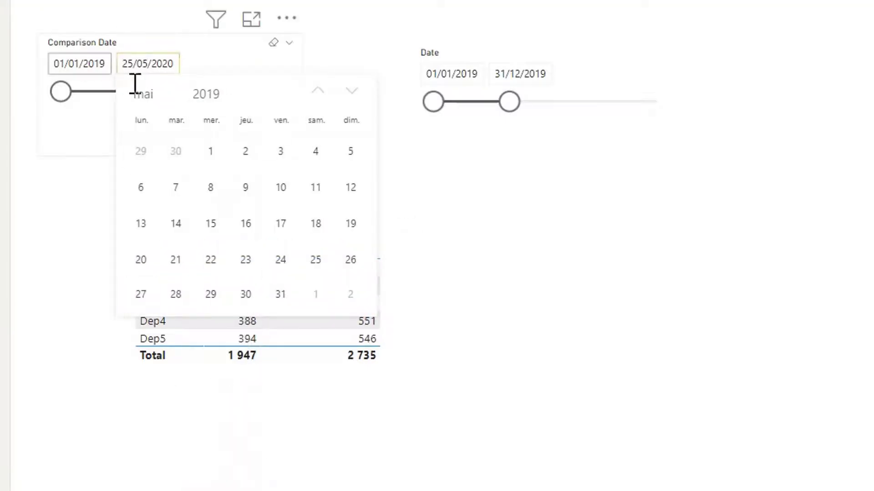
pyautogui.click(148, 94)
pyautogui.click(190, 415)
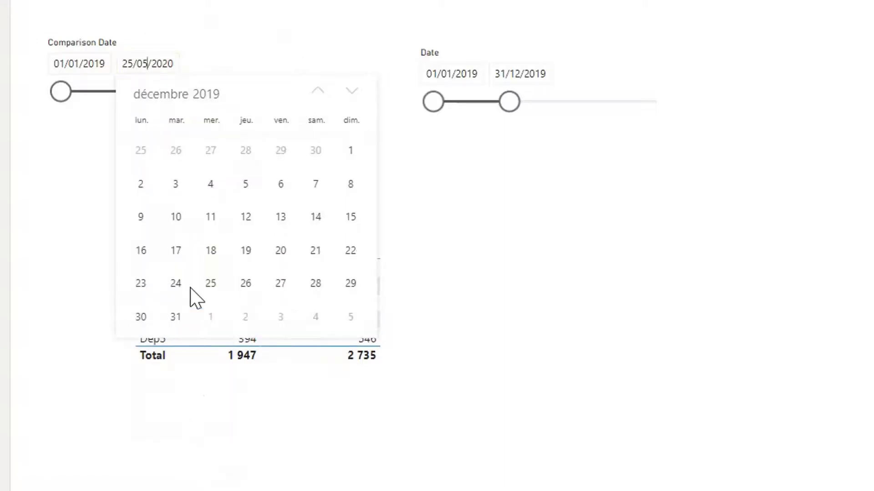
pyautogui.click(177, 318)
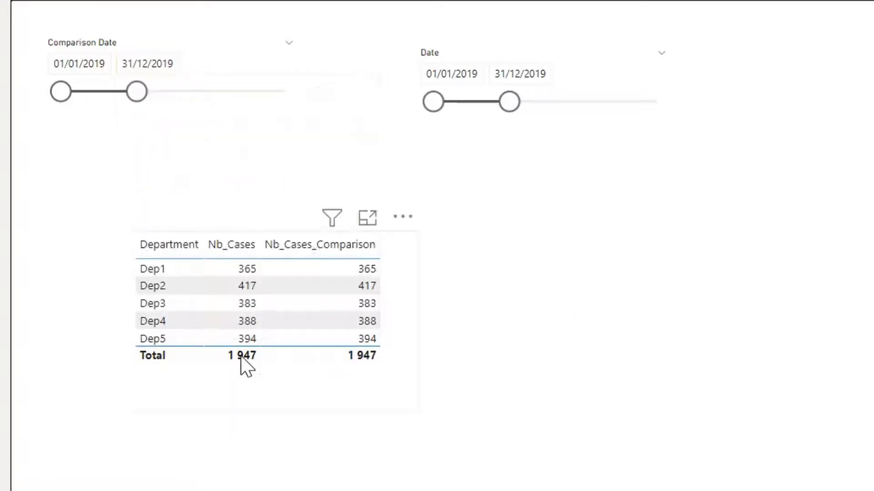
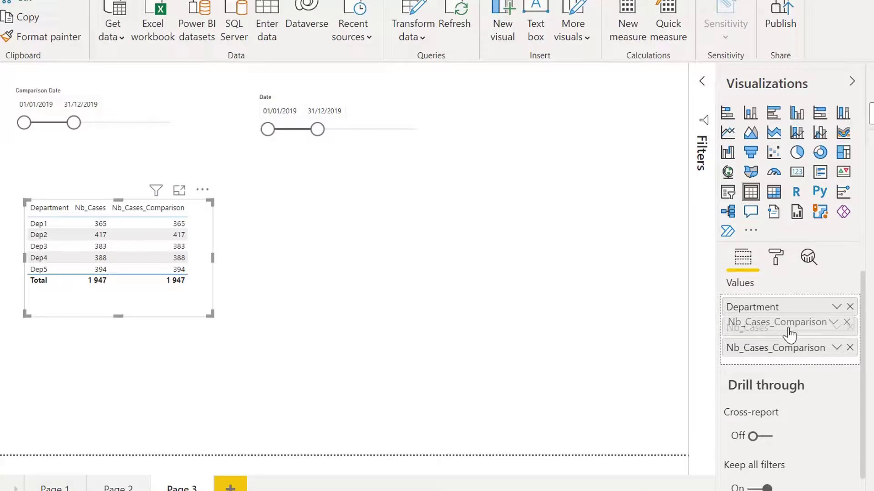
# Place Nb_Cases_Comparison before Nb_Cases in the Department table and rename its column to Nb Cases Comparison
pyautogui.moveTo(790, 334); pyautogui.dragTo(784, 332)
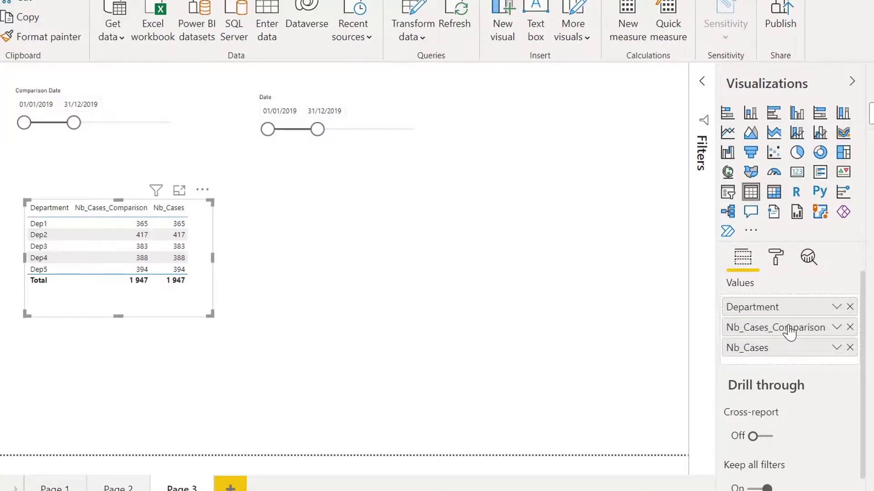
pyautogui.doubleClick(749, 329)
pyautogui.click(738, 326)
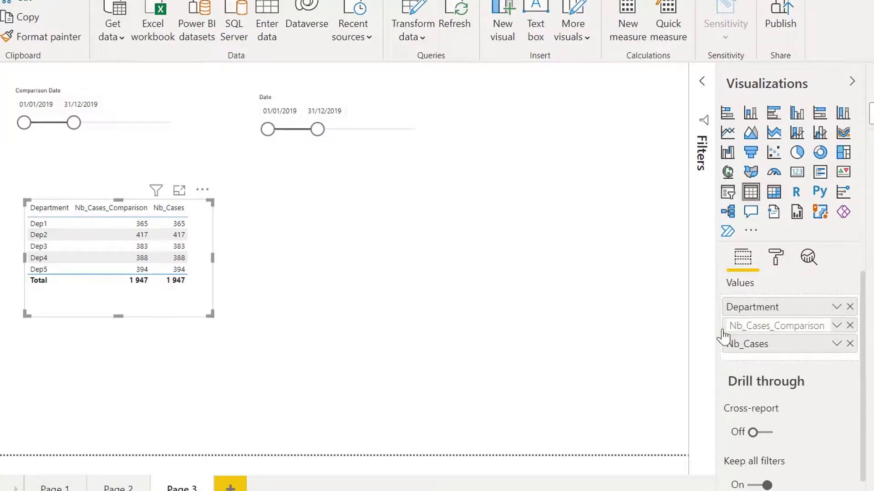
pyautogui.press('Delete')
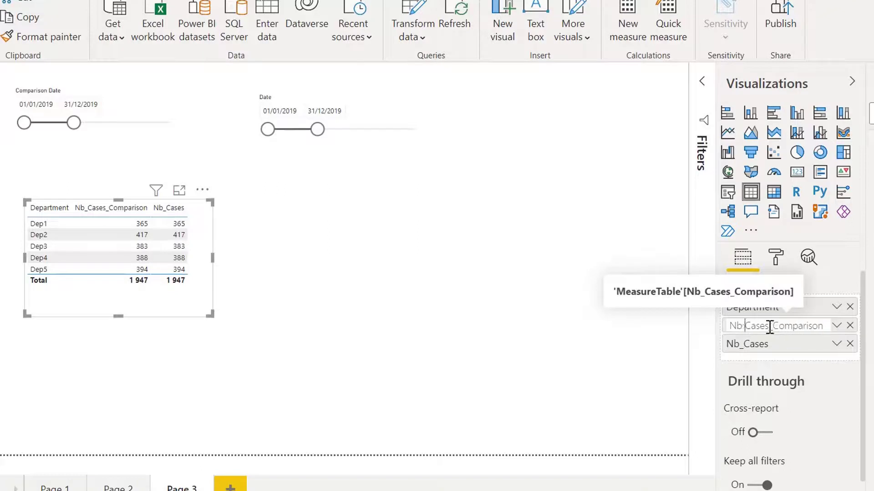
pyautogui.click(775, 326)
pyautogui.press('BackSpace')
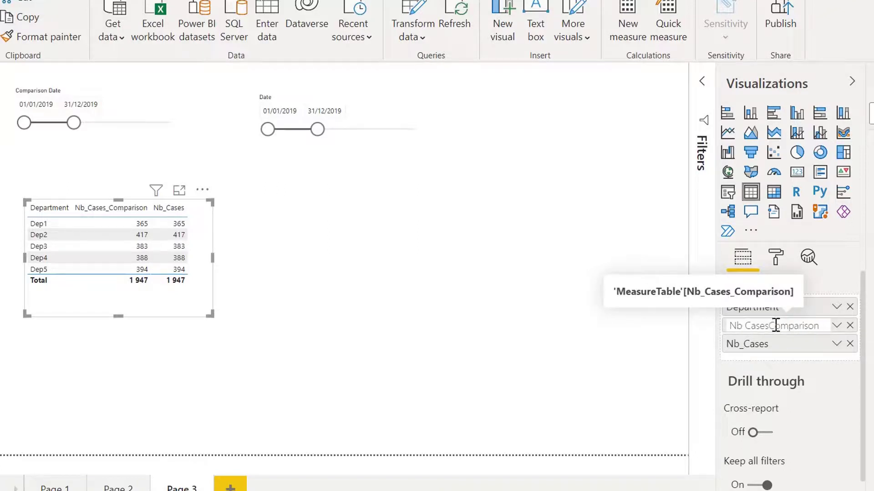
# Rename the Nb_Cases column of the Department table to Nb Cases
pyautogui.click(747, 349)
pyautogui.doubleClick(747, 349)
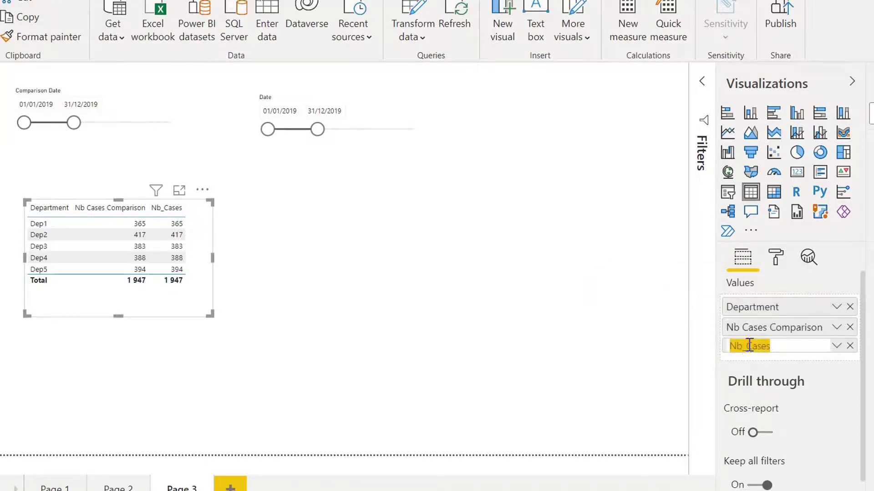
pyautogui.press('Return')
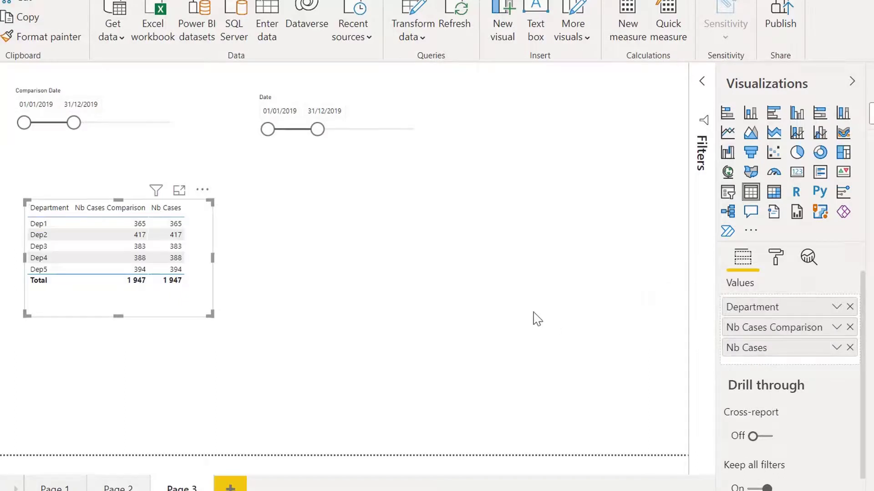
pyautogui.click(665, 380)
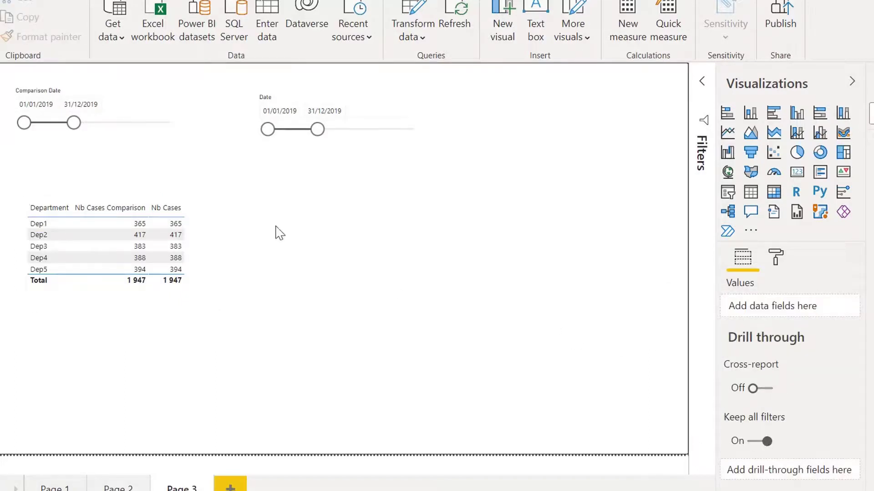
# Enlarge the Comparison Date and Date slicers to a similar size and align the Date slicer beside the other
pyautogui.click(104, 96)
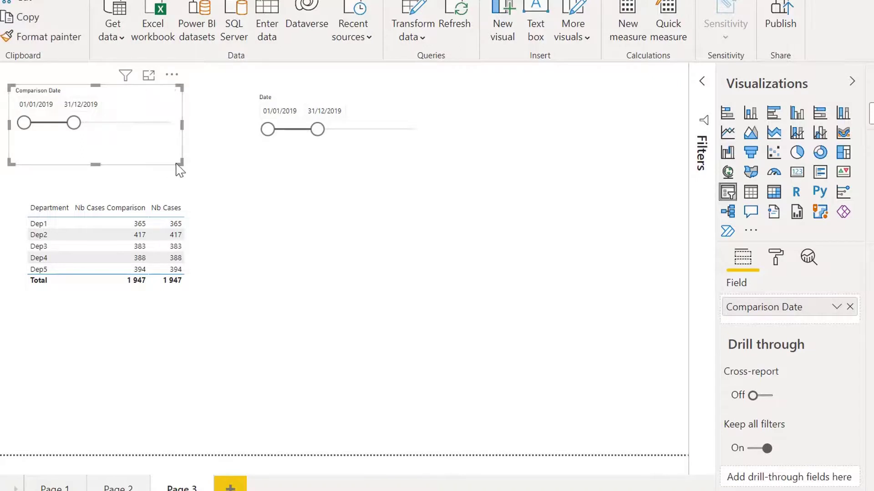
pyautogui.moveTo(180, 163); pyautogui.dragTo(203, 175)
pyautogui.moveTo(327, 101); pyautogui.dragTo(310, 97)
pyautogui.moveTo(408, 158); pyautogui.dragTo(427, 166)
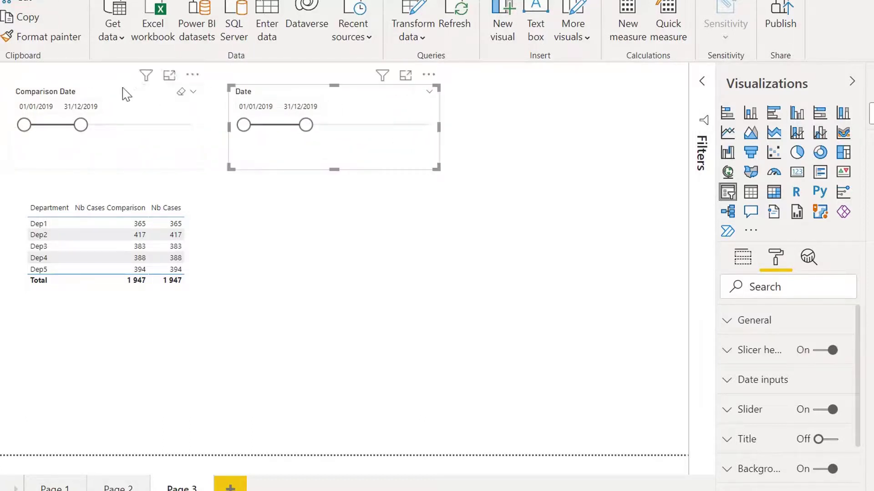
# Format the Comparison Date slicer header with 14 pt text in the Segoe UI Bold font
pyautogui.click(125, 91)
pyautogui.click(757, 359)
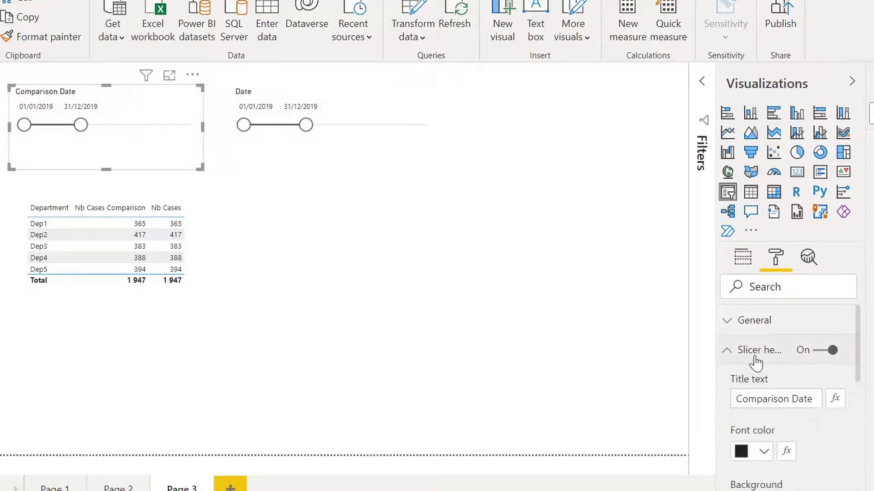
pyautogui.scroll(-6, 795, 445)
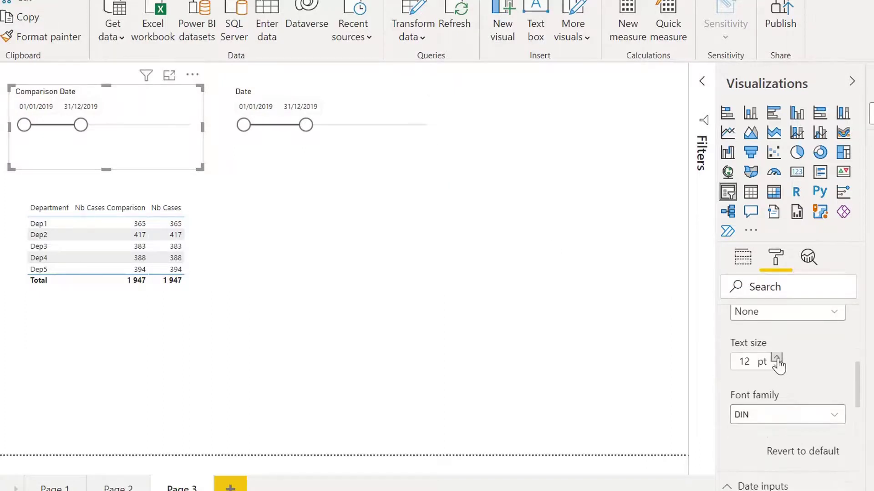
pyautogui.click(776, 358)
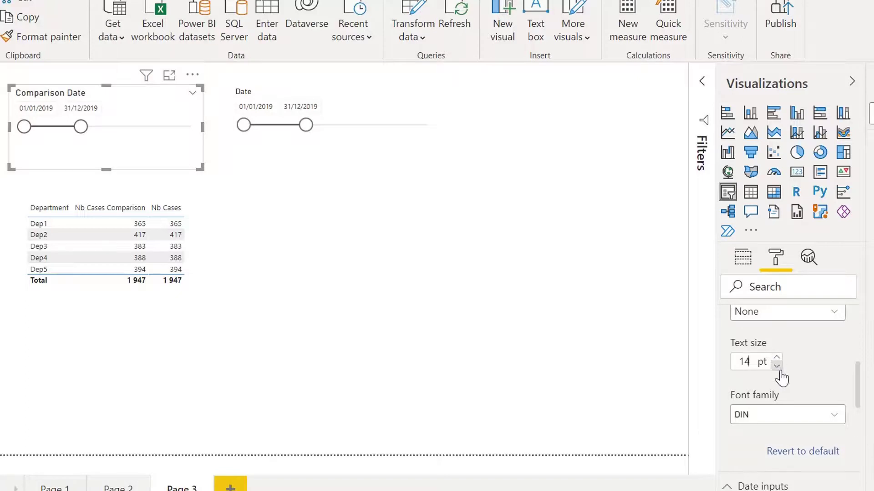
pyautogui.click(786, 416)
pyautogui.scroll(-5, 799, 353)
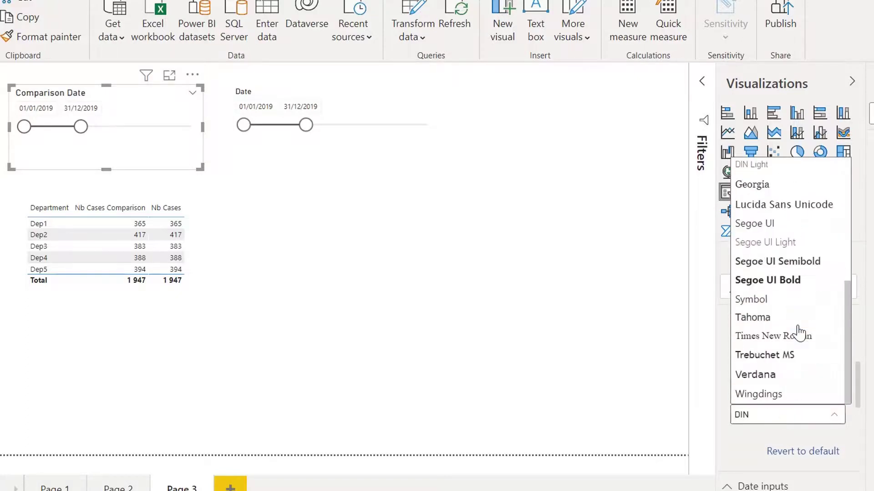
pyautogui.click(788, 280)
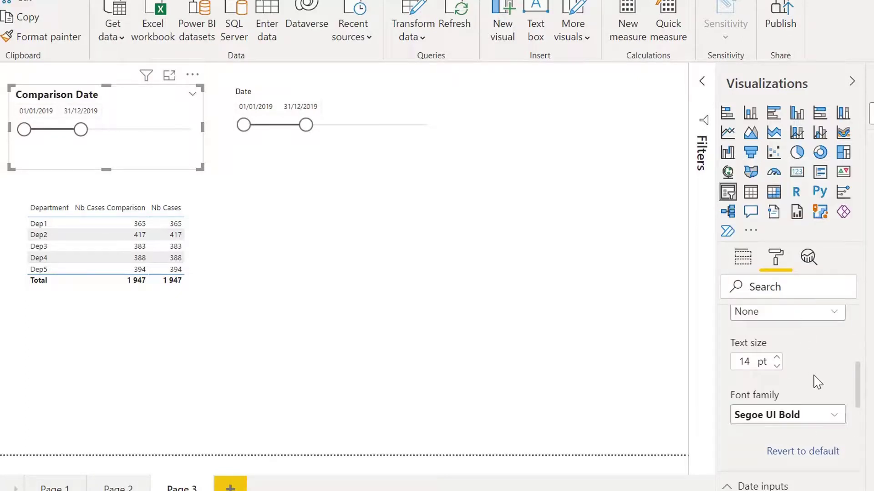
# Change the Comparison Date slicer header's font color to the dark orange theme shade
pyautogui.scroll(5, 814, 377)
pyautogui.scroll(-2, 812, 380)
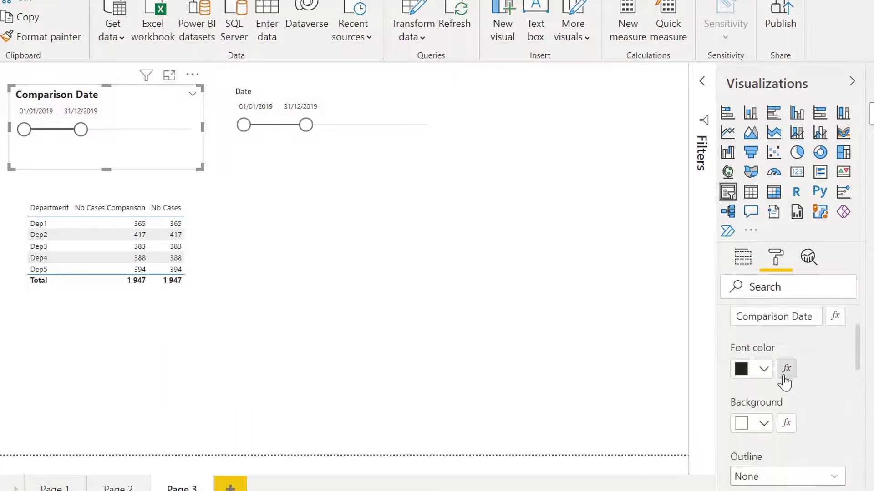
pyautogui.click(763, 369)
pyautogui.scroll(2, 787, 424)
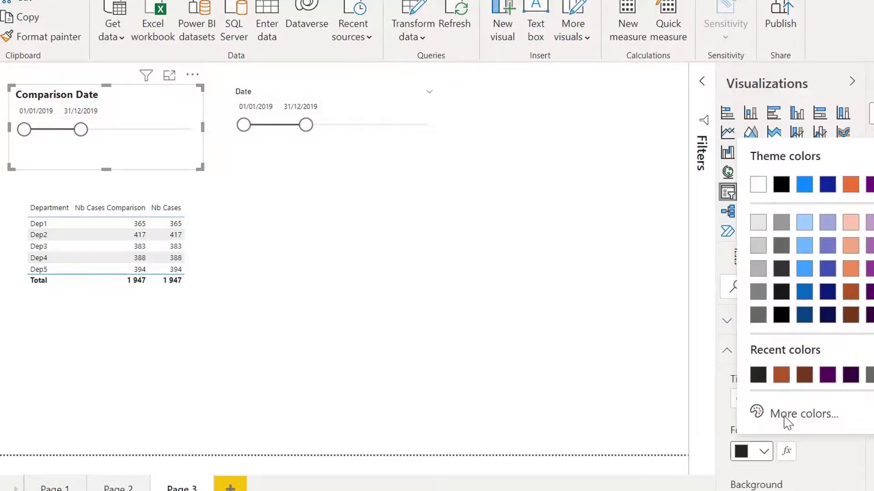
pyautogui.click(852, 298)
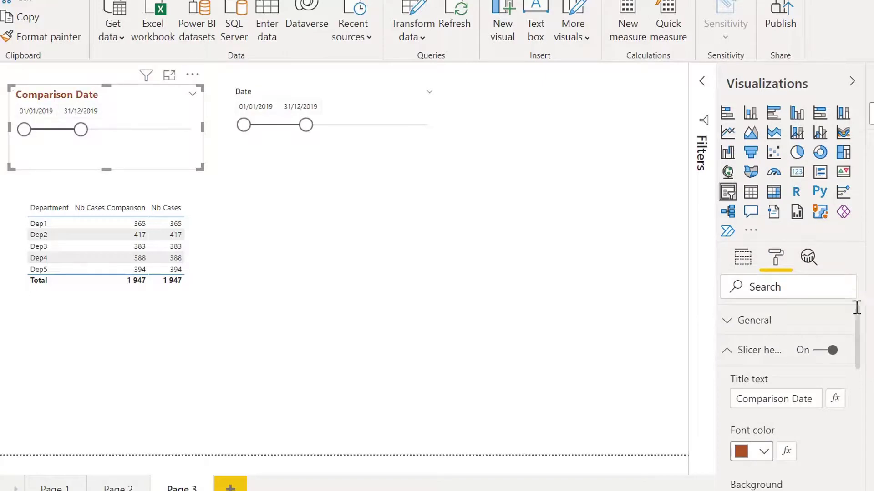
# Set the text size of the Comparison Date slicer's date inputs to 10 pt
pyautogui.click(769, 353)
pyautogui.click(758, 388)
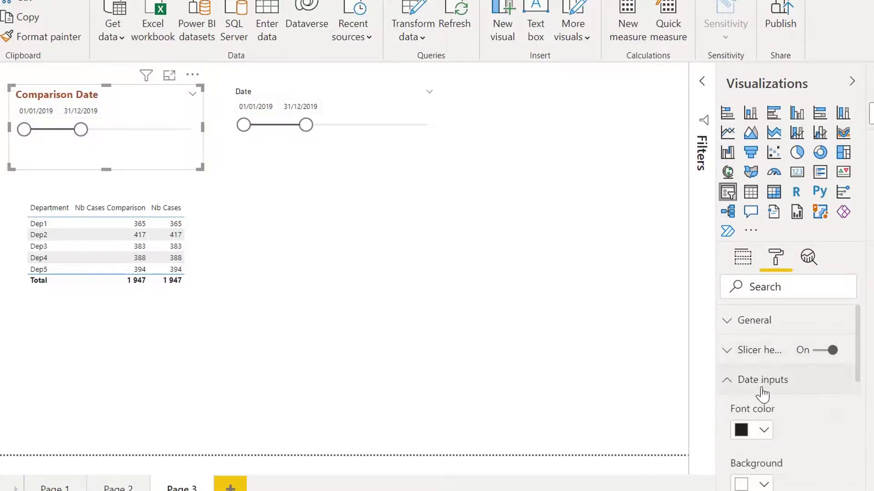
pyautogui.scroll(-4, 769, 389)
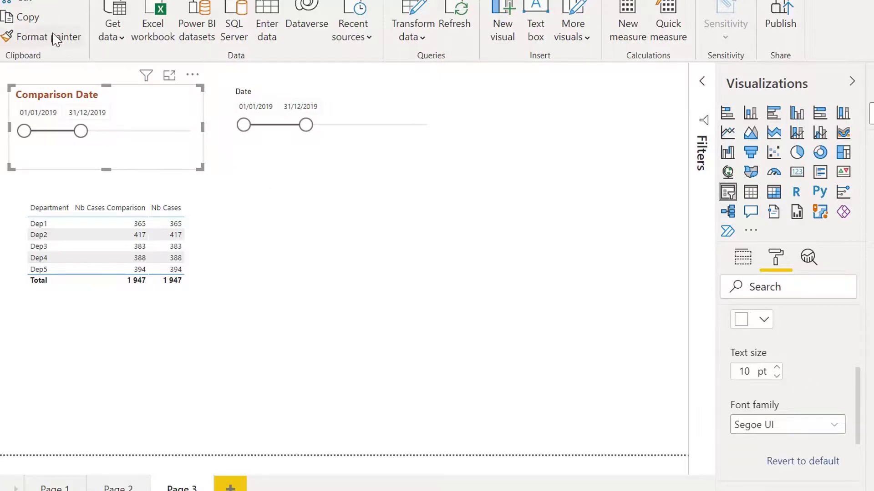
# Copy the Comparison Date slicer's formatting onto the Date slicer with the Format painter
pyautogui.click(18, 36)
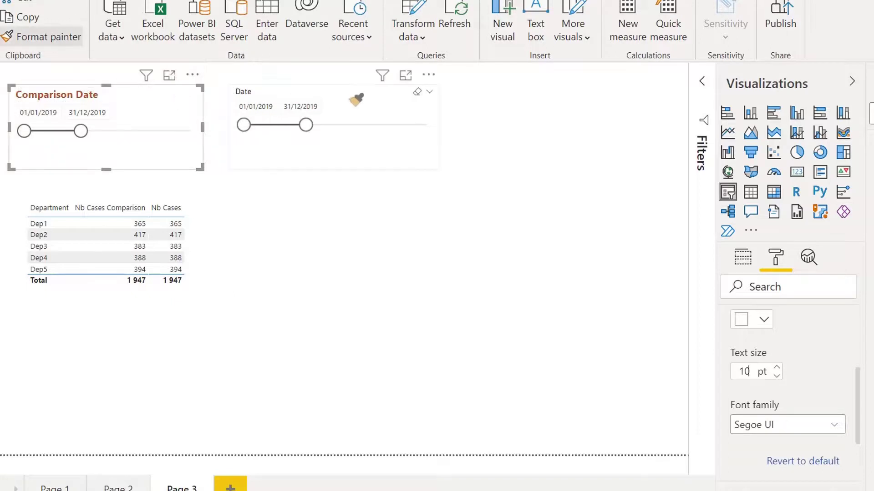
pyautogui.click(356, 100)
pyautogui.click(356, 99)
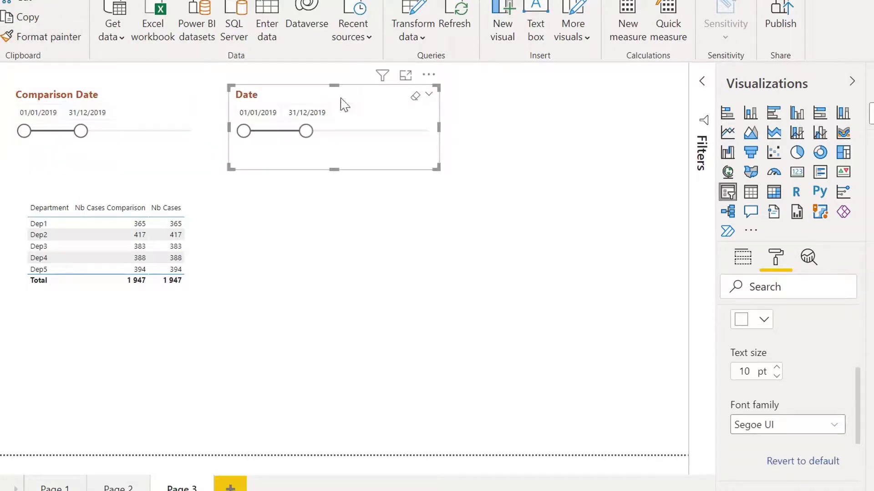
# Set the text size of the Department table's column headers to 11 pt
pyautogui.click(199, 288)
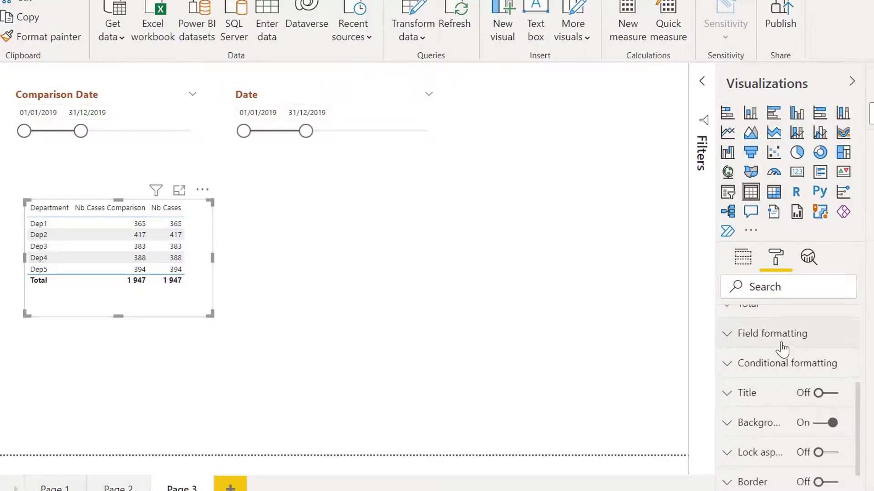
pyautogui.scroll(5, 784, 352)
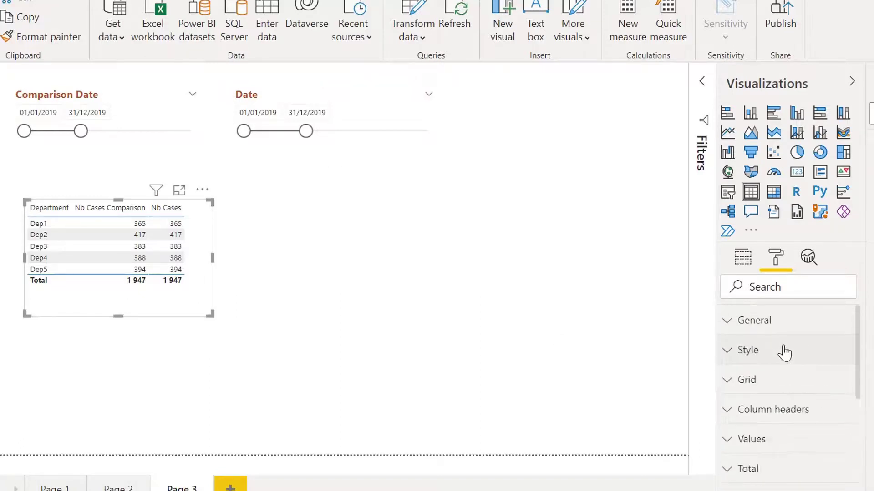
pyautogui.click(781, 409)
pyautogui.scroll(-6, 780, 405)
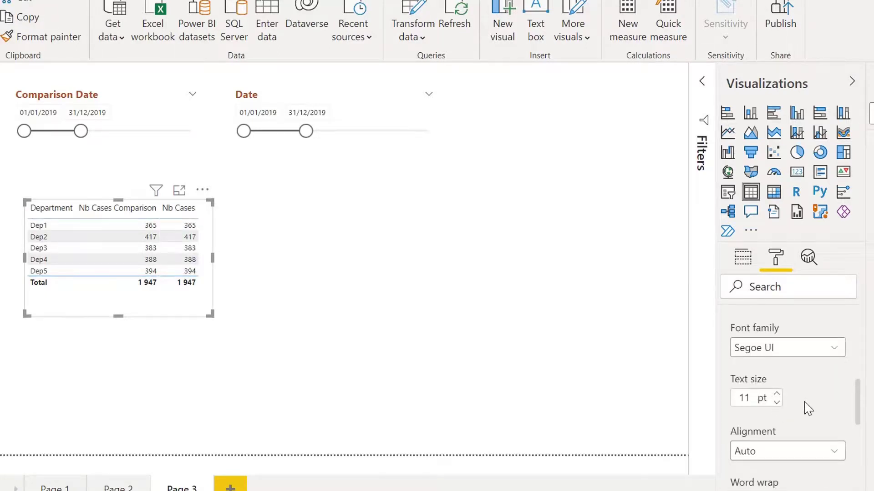
pyautogui.scroll(5, 805, 409)
pyautogui.click(768, 410)
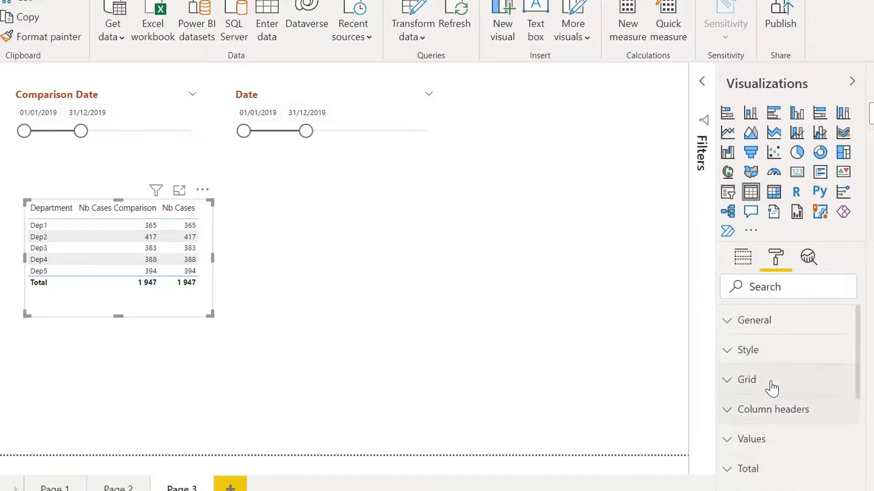
# Set the text size of the Department table's values to 12 pt
pyautogui.scroll(-3, 772, 387)
pyautogui.click(782, 357)
pyautogui.scroll(-2, 792, 416)
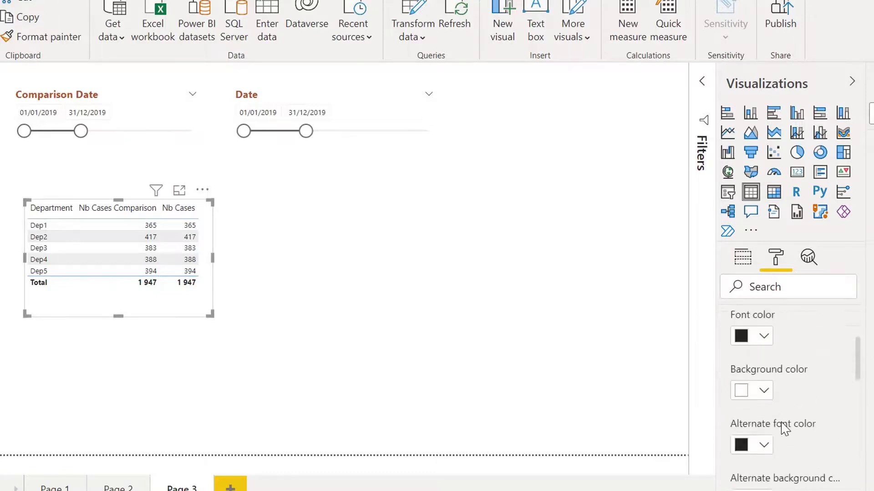
pyautogui.scroll(-3, 783, 421)
pyautogui.scroll(3, 782, 416)
pyautogui.scroll(-4, 783, 416)
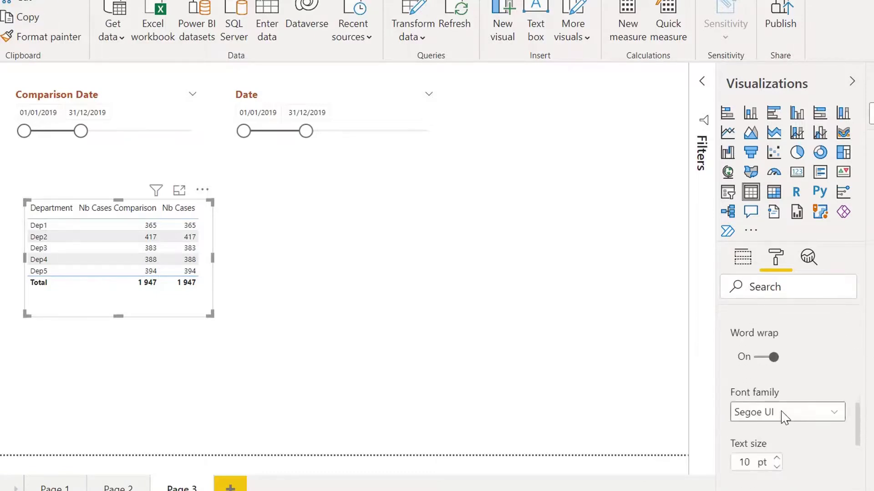
pyautogui.scroll(-2, 783, 416)
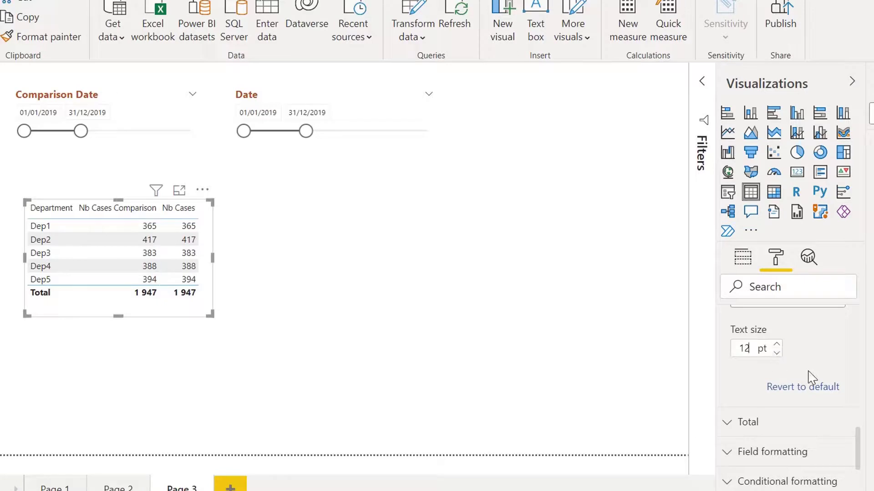
pyautogui.scroll(15, 818, 361)
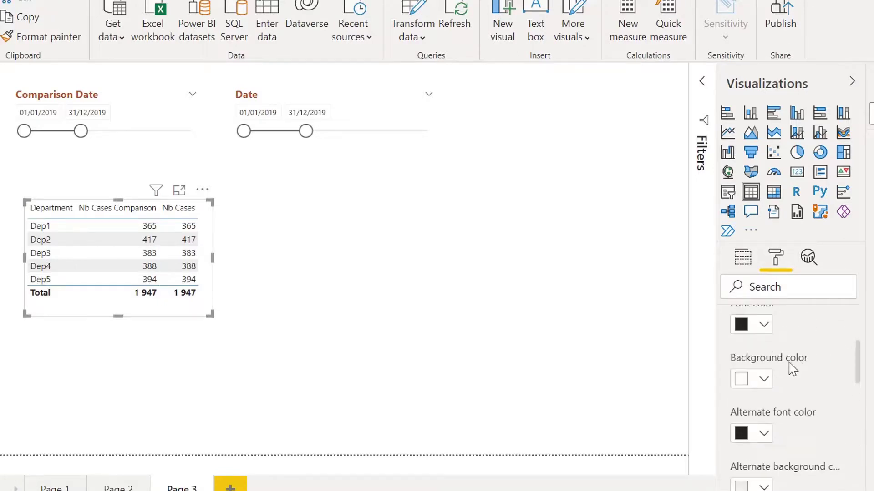
pyautogui.click(754, 441)
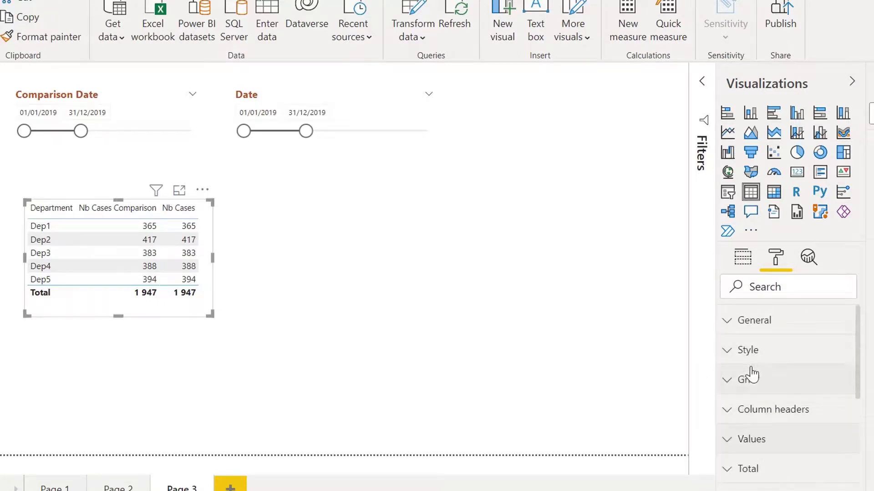
# Set the Department table's grid outline color to dark blue, then enlarge the table and move it further right on the page
pyautogui.click(779, 382)
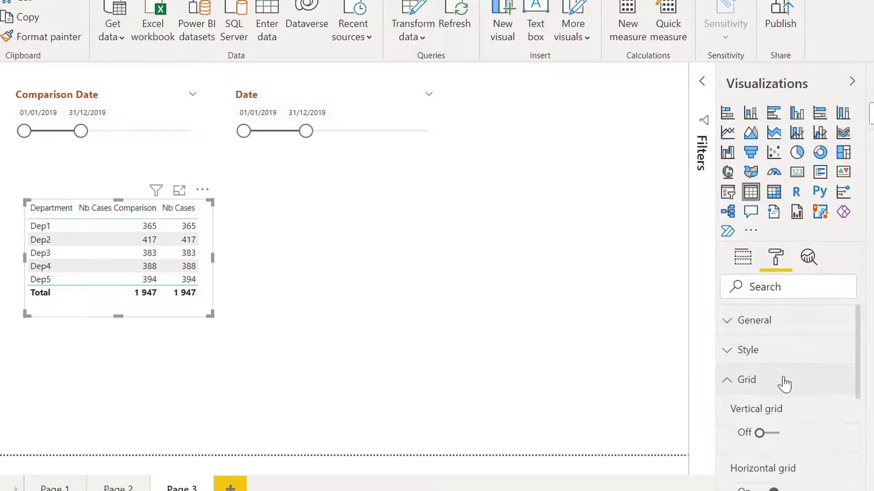
pyautogui.scroll(-3, 784, 381)
pyautogui.scroll(-5, 783, 381)
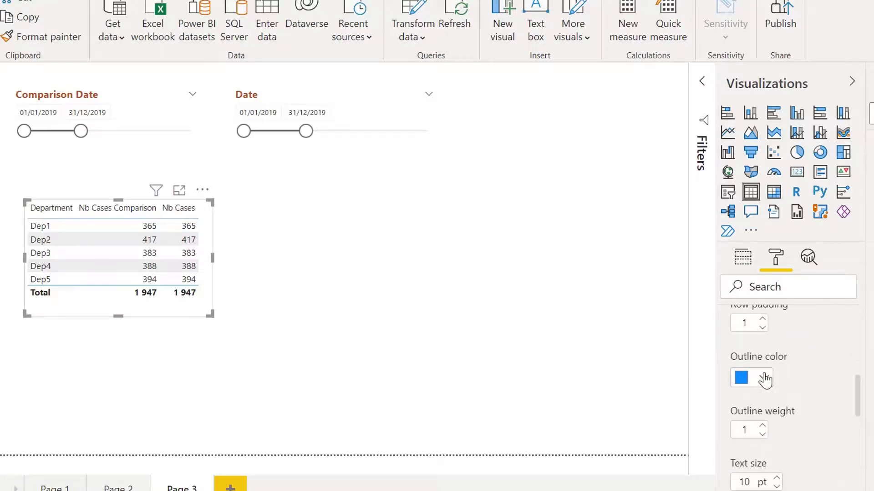
pyautogui.click(771, 381)
pyautogui.click(826, 223)
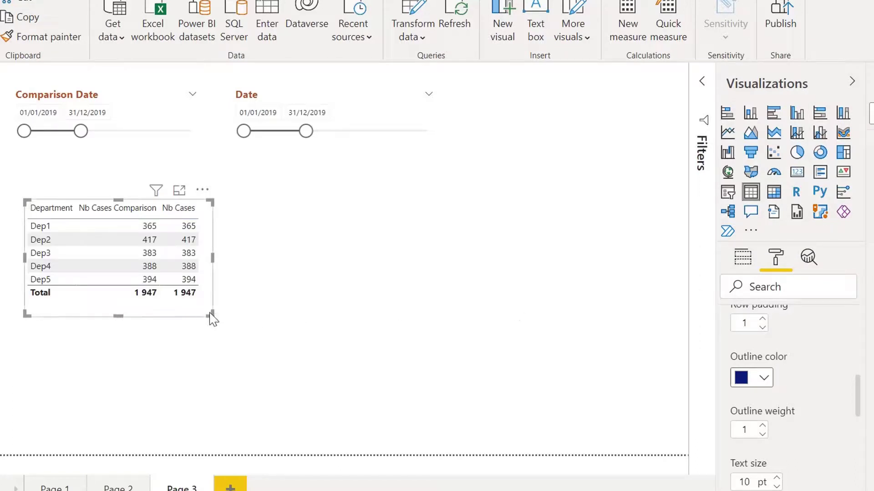
pyautogui.moveTo(212, 314); pyautogui.dragTo(268, 319)
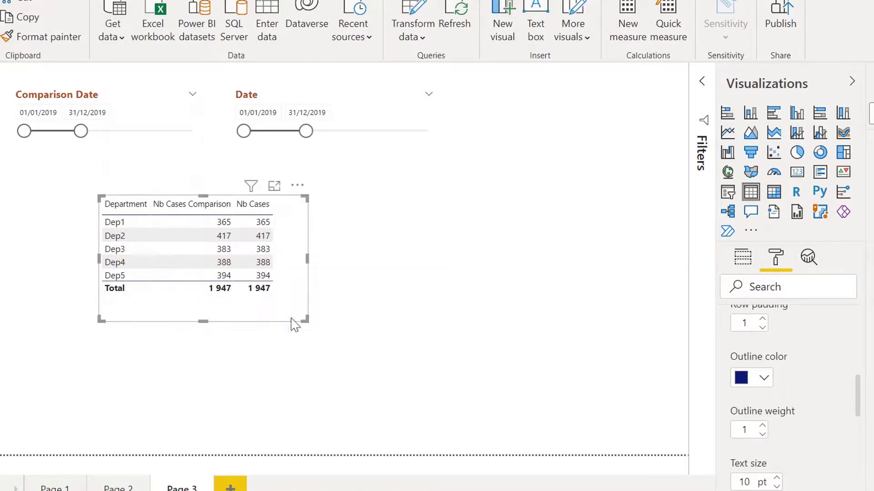
# Change the font family of the Department table's column headers to Segoe UI Bold
pyautogui.scroll(3, 799, 389)
pyautogui.scroll(3, 769, 380)
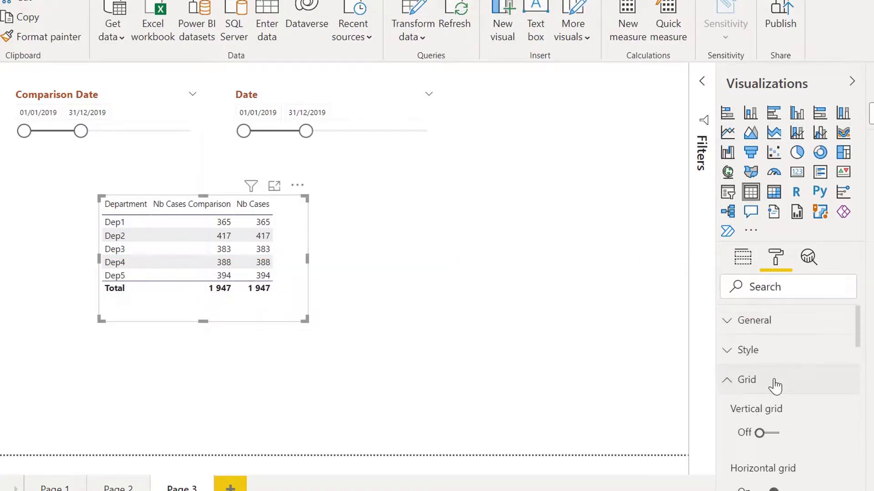
pyautogui.click(771, 384)
pyautogui.click(789, 417)
pyautogui.scroll(-10, 790, 415)
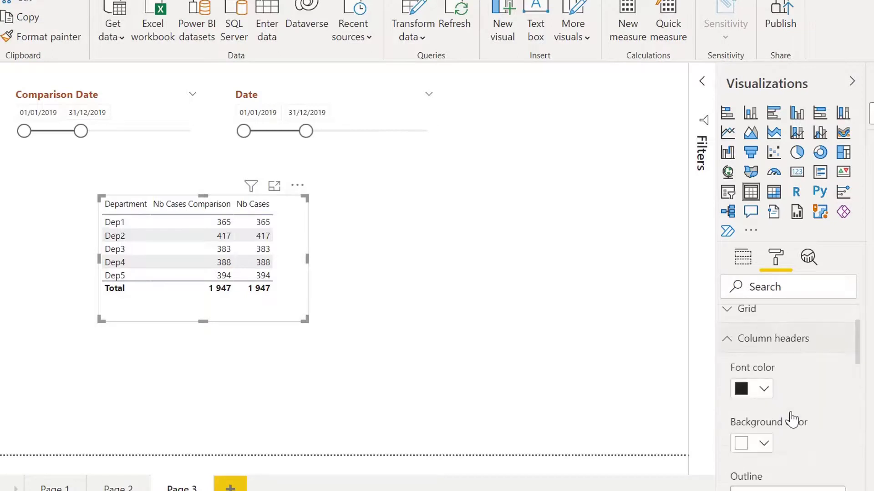
pyautogui.click(821, 357)
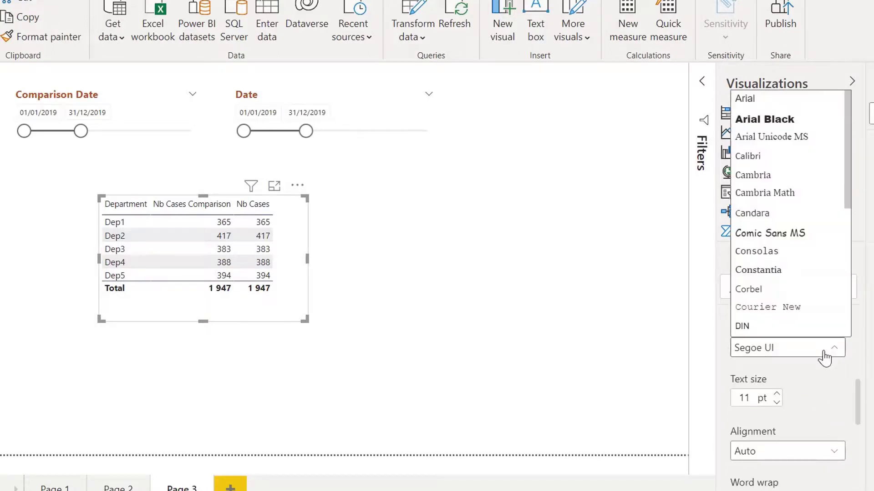
pyautogui.scroll(-5, 782, 226)
pyautogui.click(774, 194)
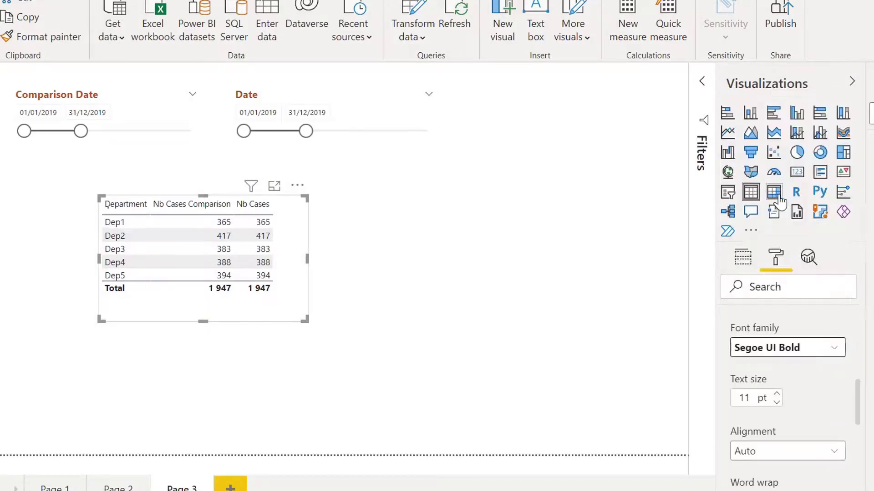
pyautogui.scroll(5, 817, 396)
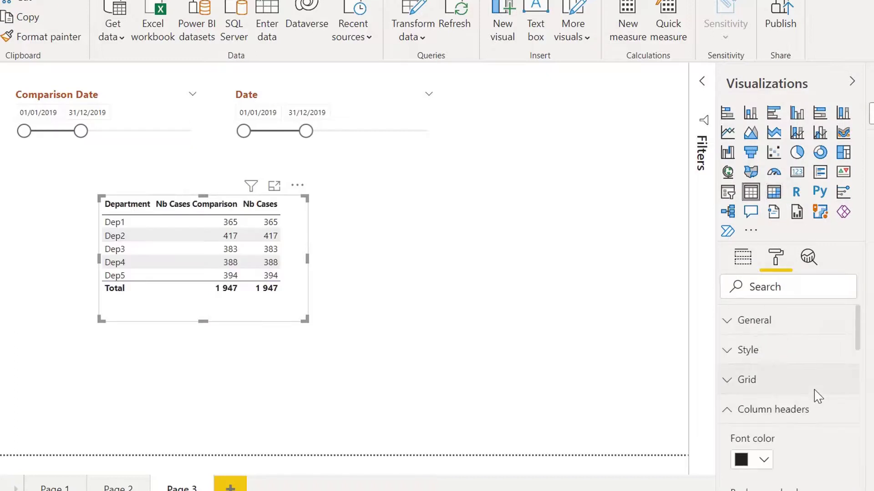
pyautogui.click(796, 412)
# Center-align the Nb Cases Comparison column through its field formatting, applying the alignment to the header, values and total
pyautogui.scroll(-2, 796, 413)
pyautogui.click(799, 418)
pyautogui.scroll(-3, 800, 414)
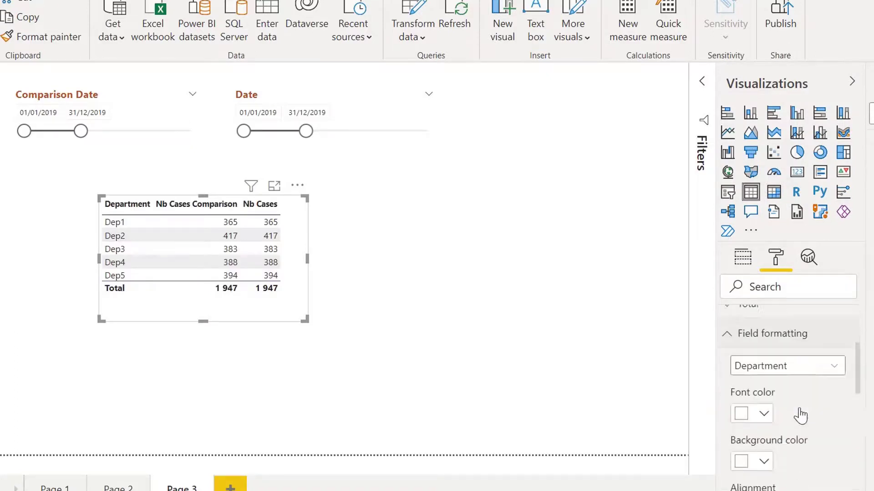
pyautogui.scroll(2, 801, 389)
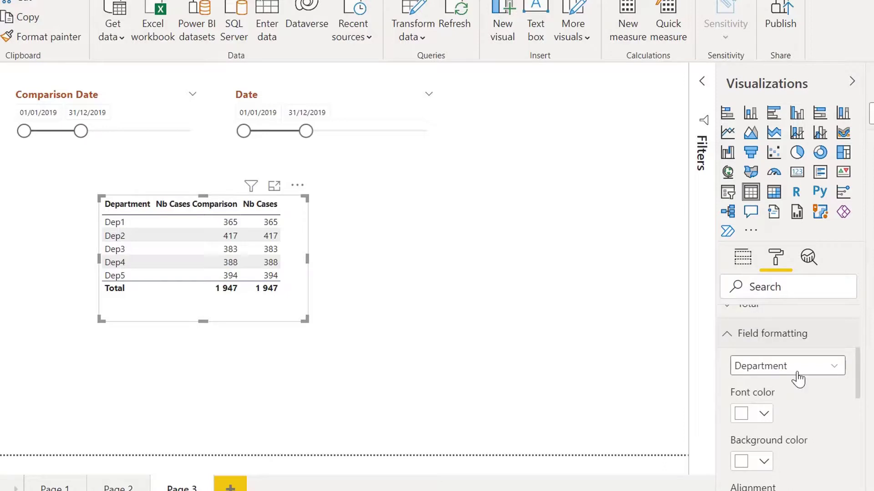
pyautogui.click(797, 366)
pyautogui.click(800, 404)
pyautogui.scroll(-5, 805, 423)
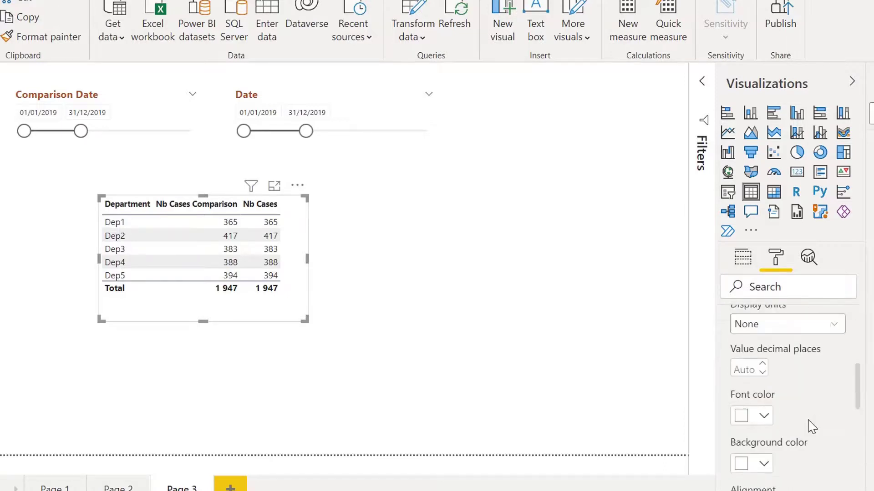
pyautogui.click(803, 327)
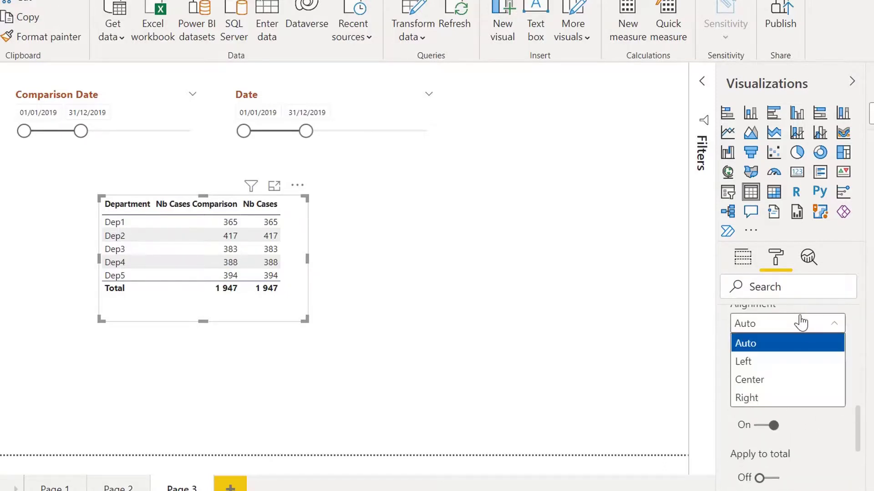
pyautogui.click(790, 381)
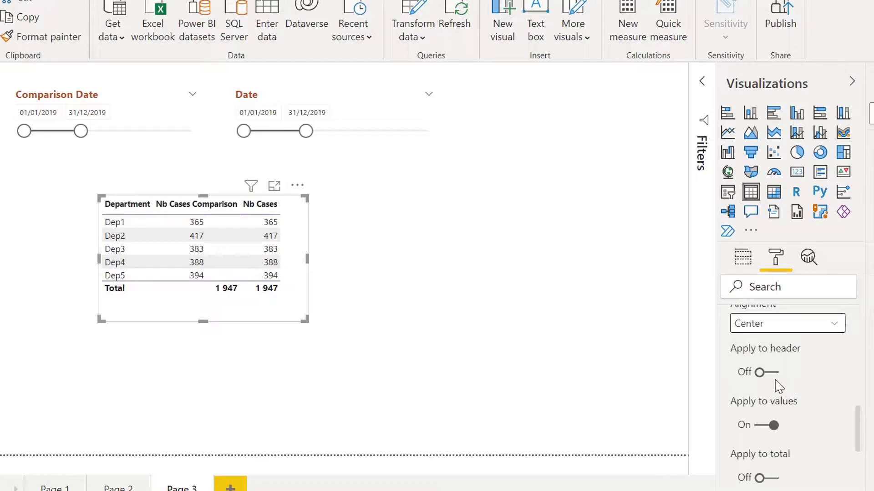
pyautogui.click(773, 374)
pyautogui.click(769, 481)
pyautogui.scroll(6, 803, 452)
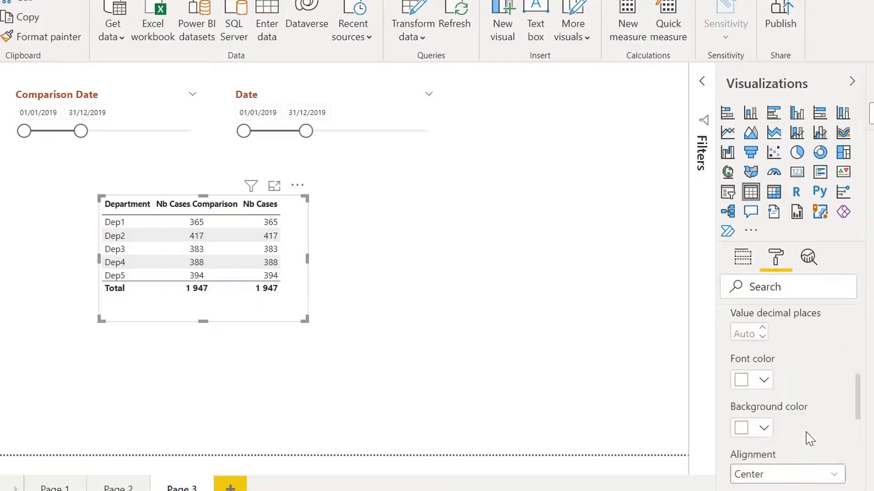
# Center-align the Nb Cases column through its field formatting, including the header, values and total
pyautogui.click(794, 419)
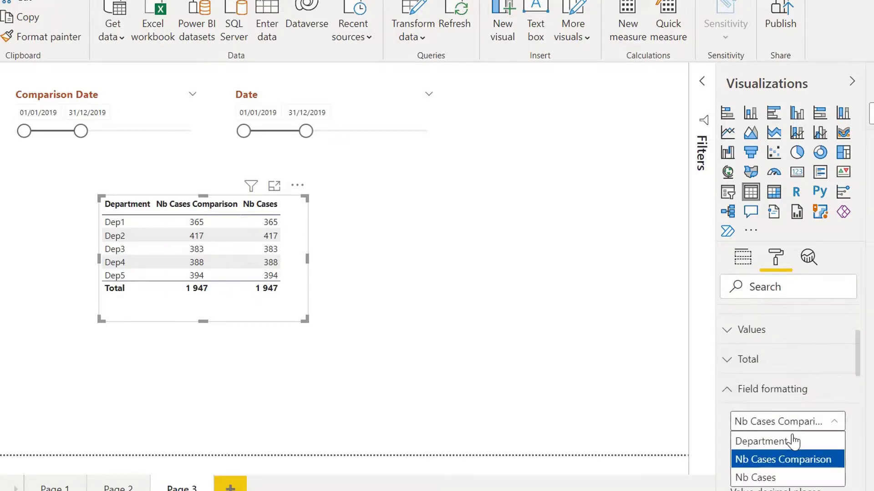
pyautogui.click(755, 476)
pyautogui.scroll(-2, 796, 439)
pyautogui.scroll(-3, 796, 439)
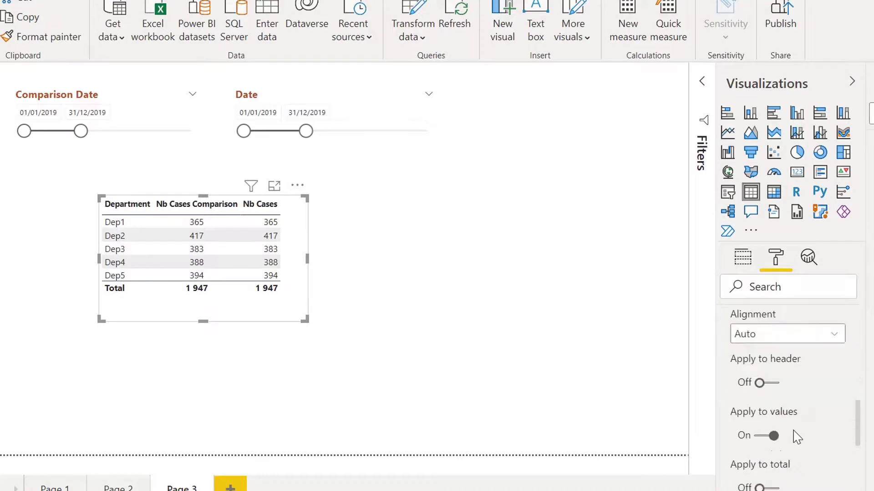
pyautogui.click(789, 329)
pyautogui.click(797, 388)
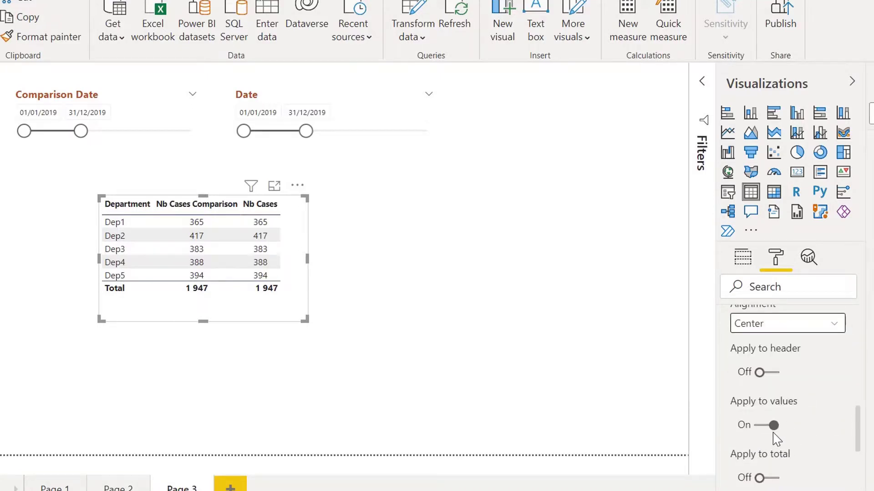
pyautogui.click(766, 372)
pyautogui.click(769, 478)
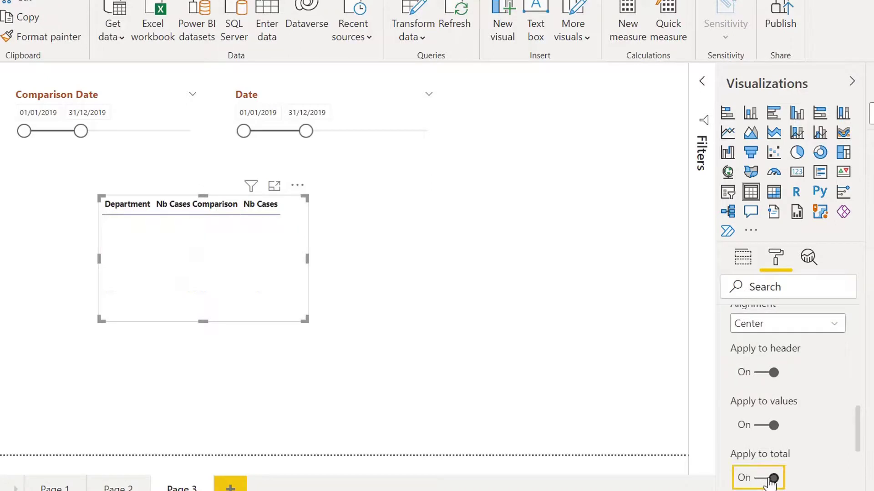
# Change the font color of the Department table's Total row to the dark orange theme shade
pyautogui.scroll(5, 821, 436)
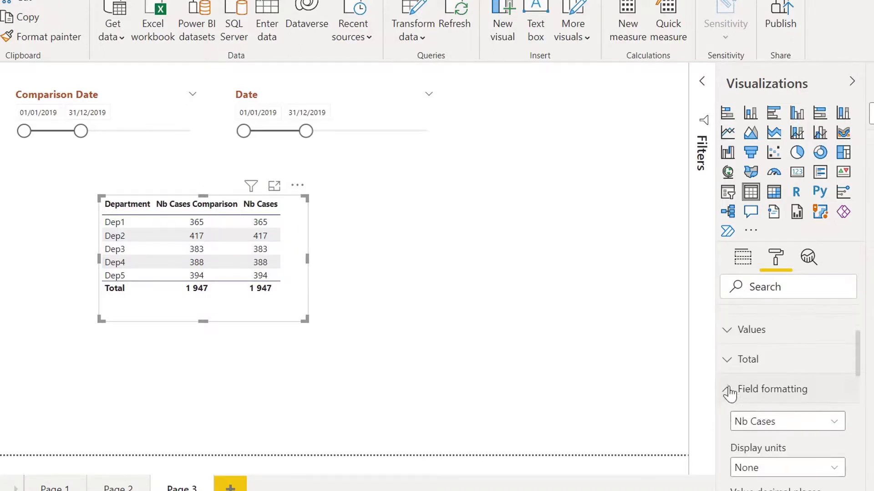
pyautogui.click(732, 360)
pyautogui.scroll(-5, 770, 413)
pyautogui.scroll(3, 776, 417)
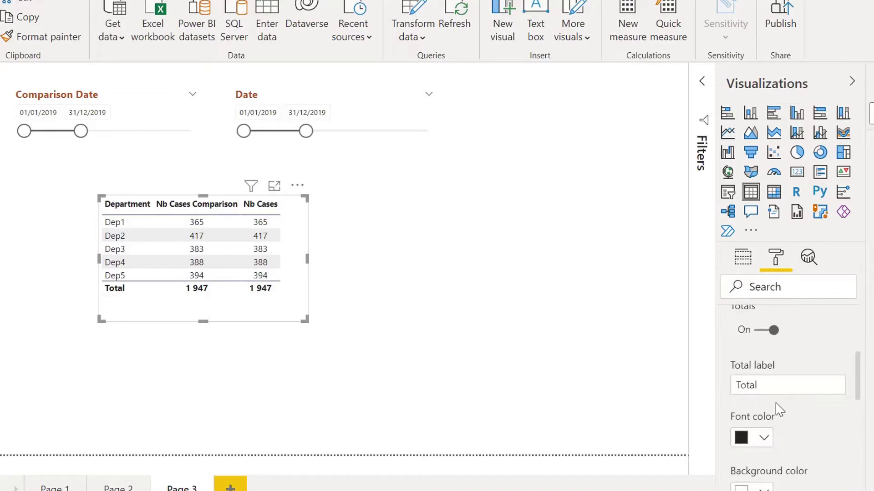
pyautogui.click(762, 440)
pyautogui.click(850, 278)
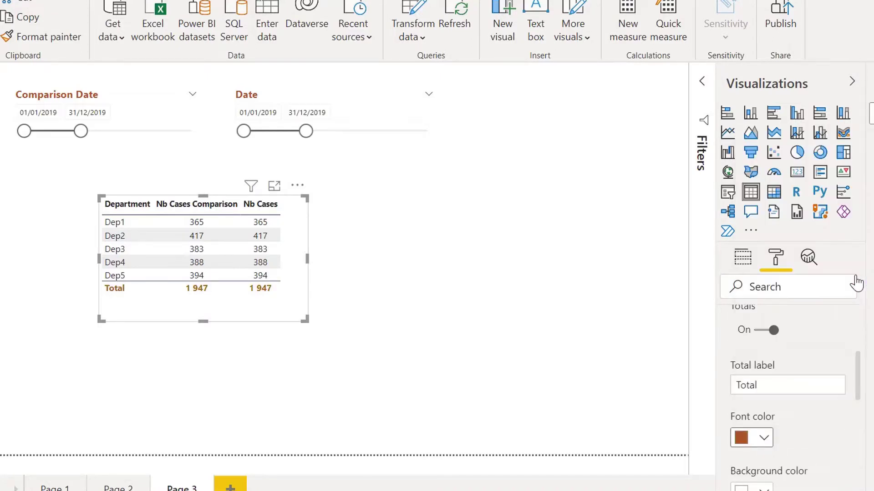
# Set the Total row's font family to Segoe UI Bold and shift the table slightly up and to the left on the page
pyautogui.scroll(-5, 814, 430)
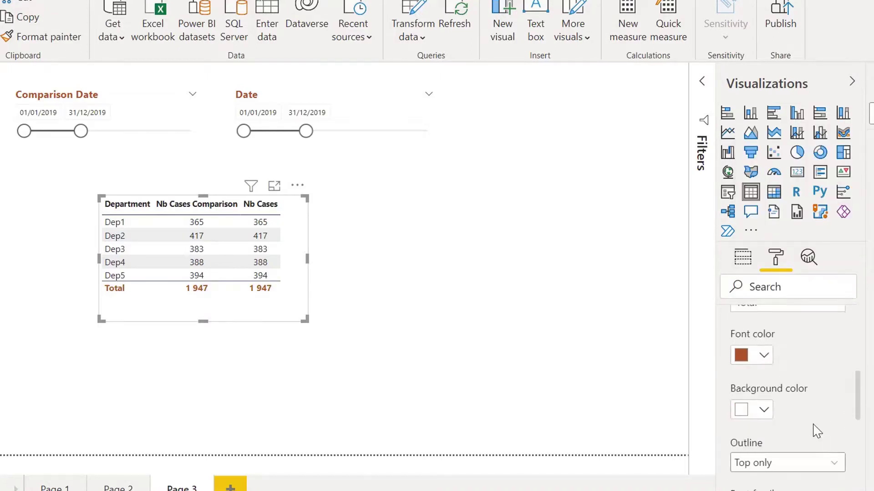
pyautogui.click(815, 350)
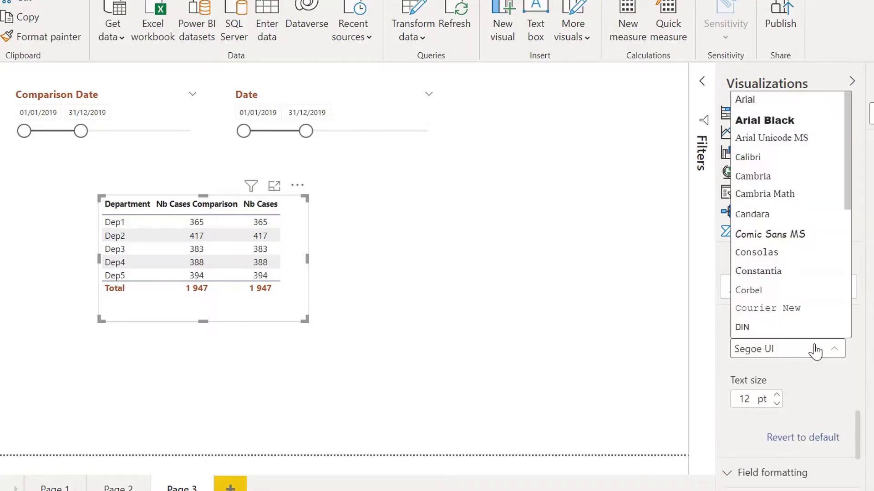
pyautogui.scroll(-5, 792, 253)
pyautogui.click(817, 215)
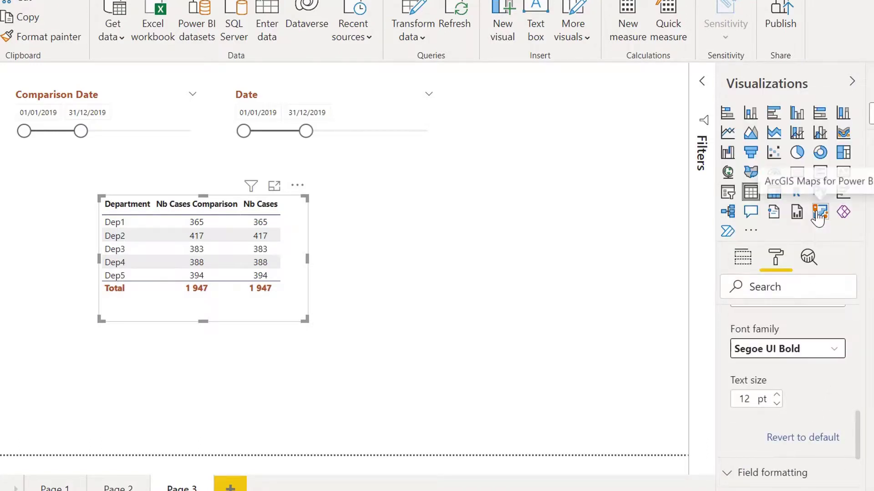
pyautogui.moveTo(294, 297); pyautogui.dragTo(287, 290)
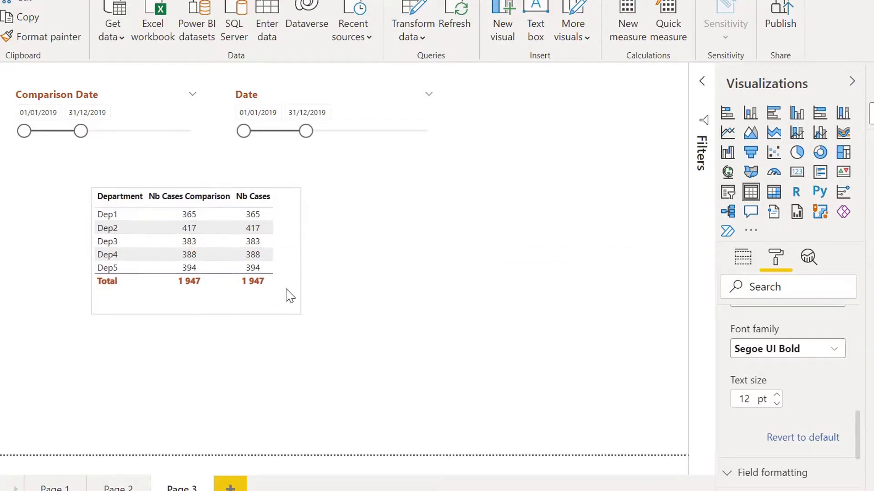
pyautogui.click(591, 406)
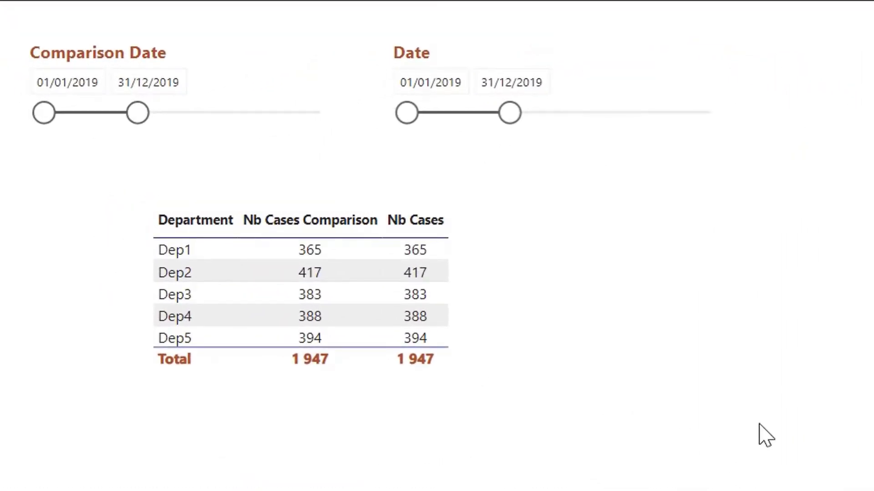
# Set the Date slicer's range to 01/01/2020 through 15/12/2021, leaving the Comparison Date slicer as it is
pyautogui.moveTo(511, 114); pyautogui.dragTo(770, 128)
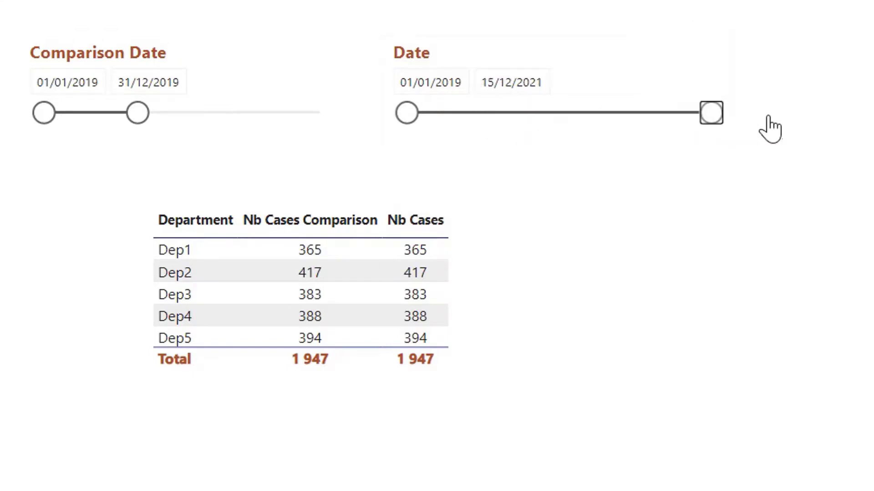
pyautogui.moveTo(407, 113); pyautogui.dragTo(550, 122)
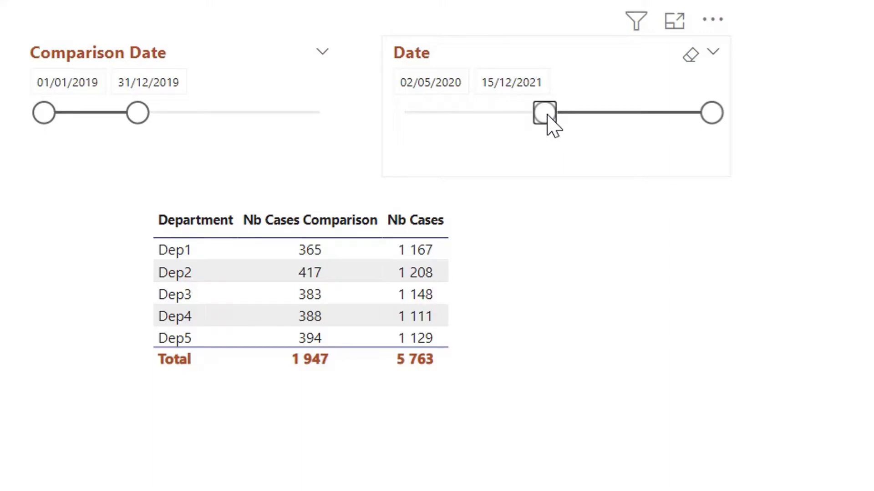
pyautogui.click(452, 82)
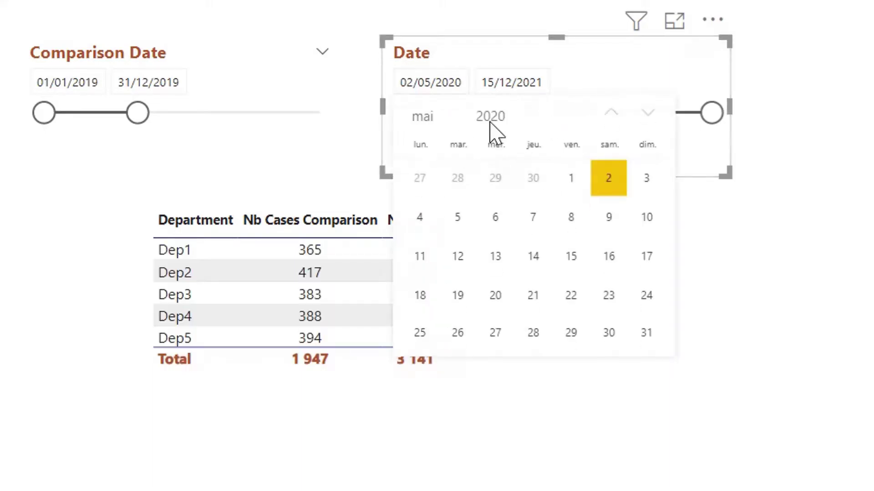
pyautogui.click(423, 117)
pyautogui.click(453, 150)
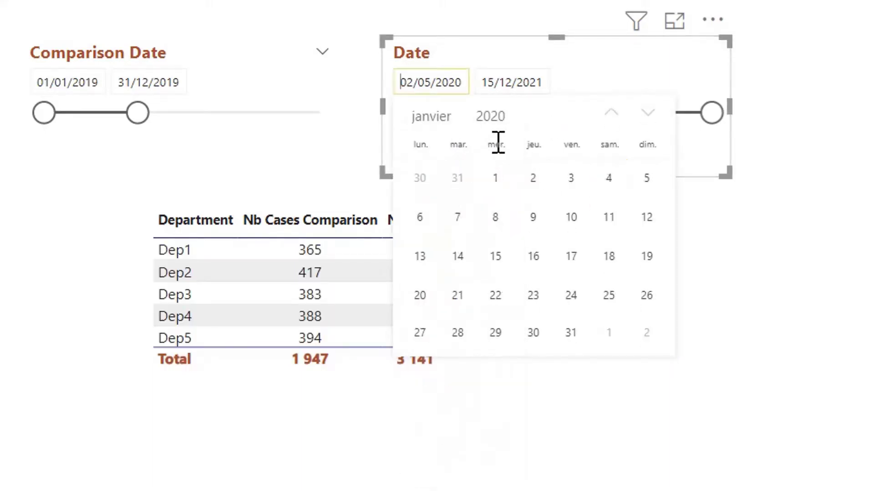
pyautogui.click(487, 182)
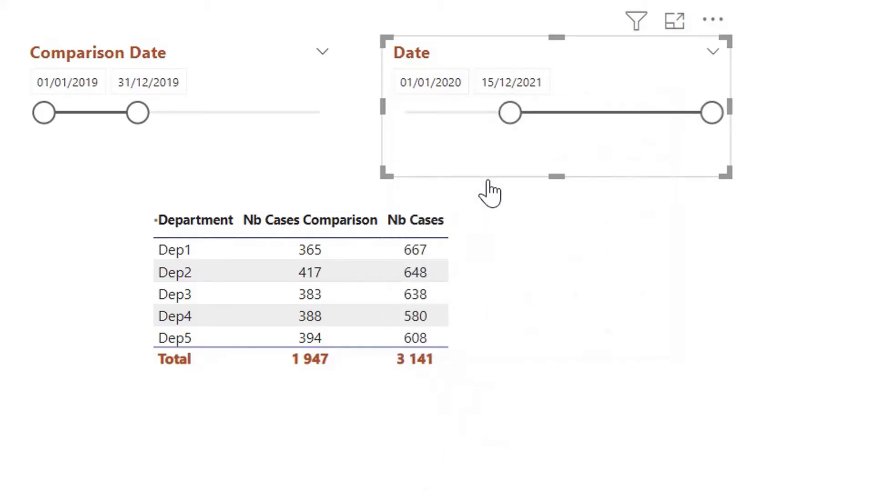
pyautogui.click(728, 305)
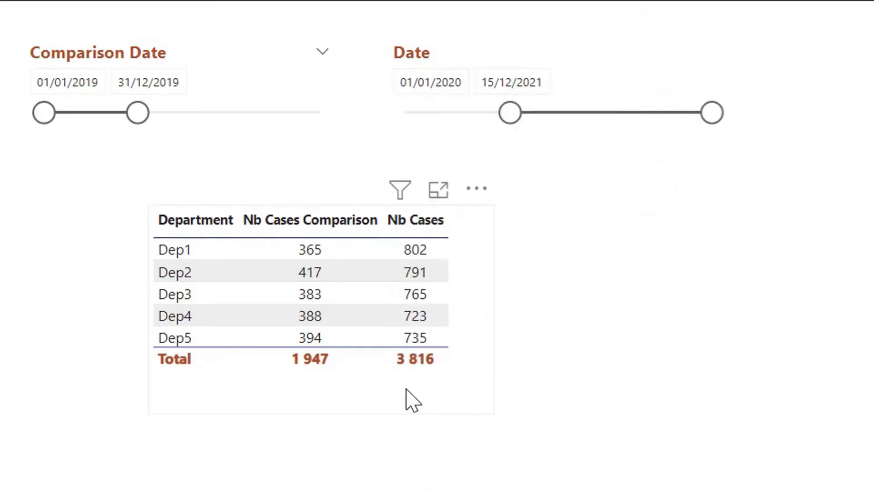